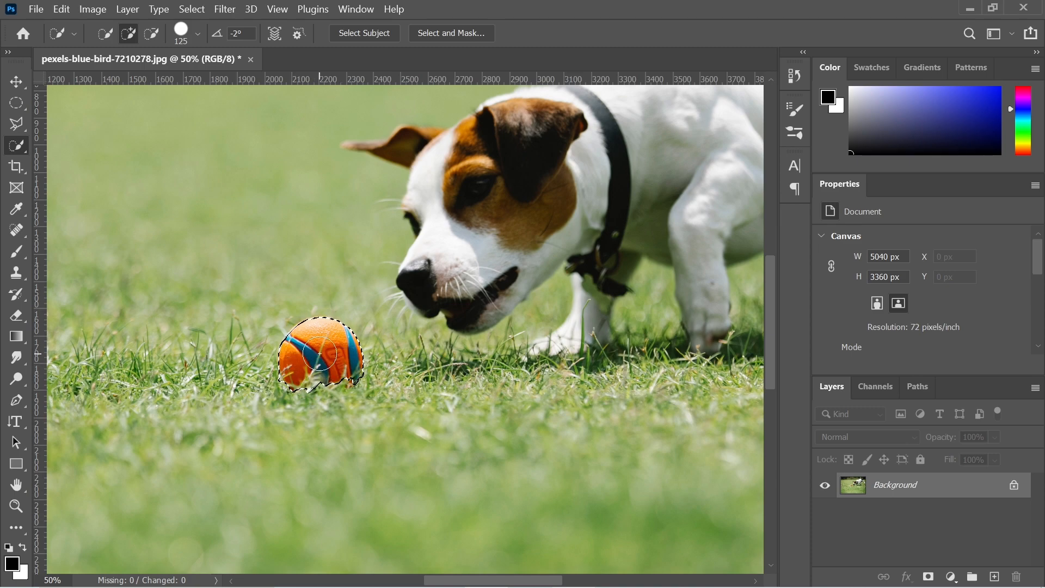
Output the orange ball's selection to a new layer with layer mask, with Decontaminate Colors enabled at 100%.
{"action": "left_click", "coordinate": [301, 345]}
{"action": "left_click", "coordinate": [441, 33]}
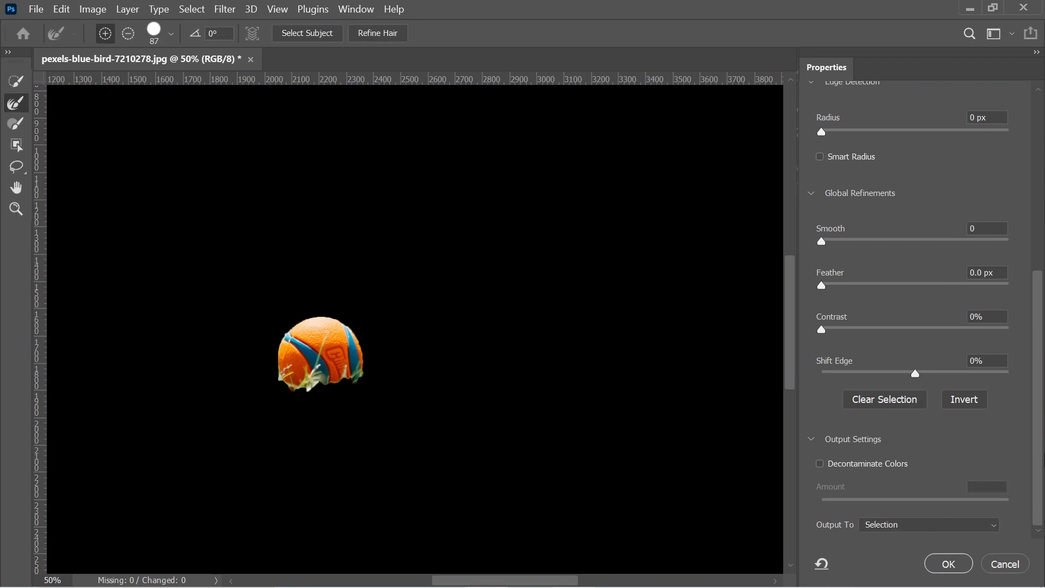
{"action": "left_click", "coordinate": [821, 464]}
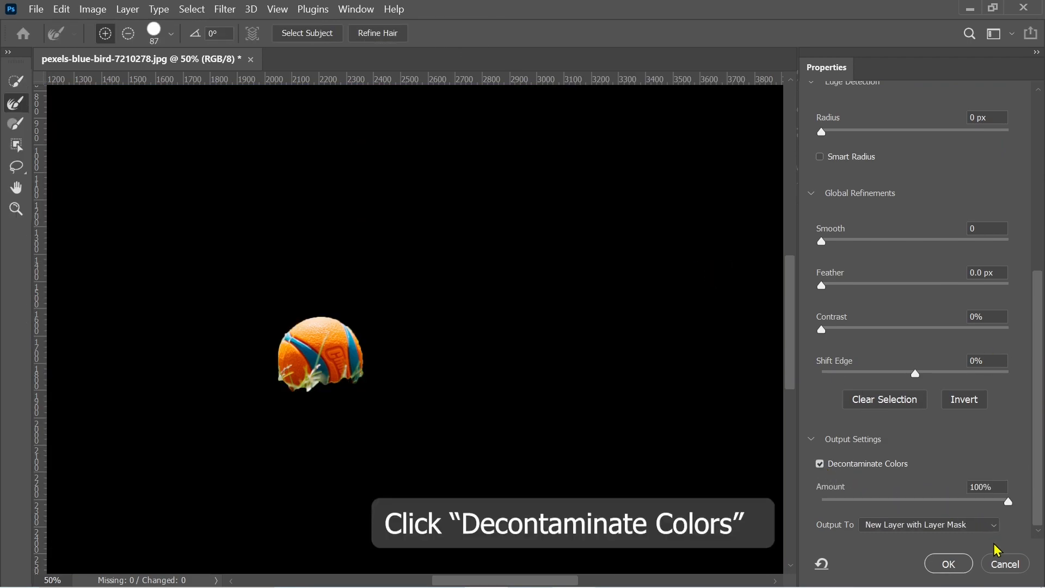
{"action": "left_click", "coordinate": [949, 564]}
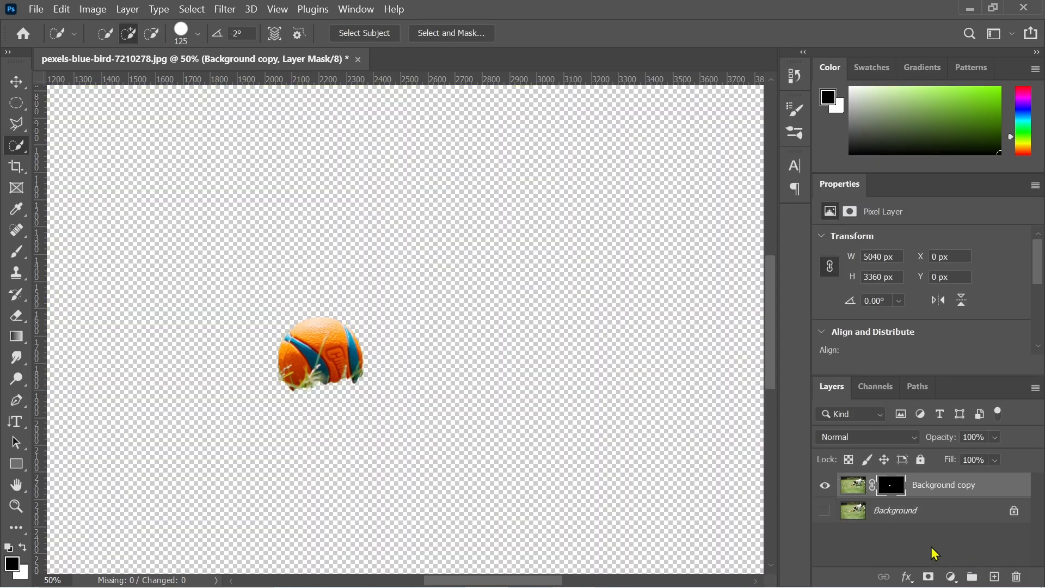
Show the Background layer and select only its dog using Select Subject, subtracting the ball from the selection.
{"action": "left_click", "coordinate": [825, 511]}
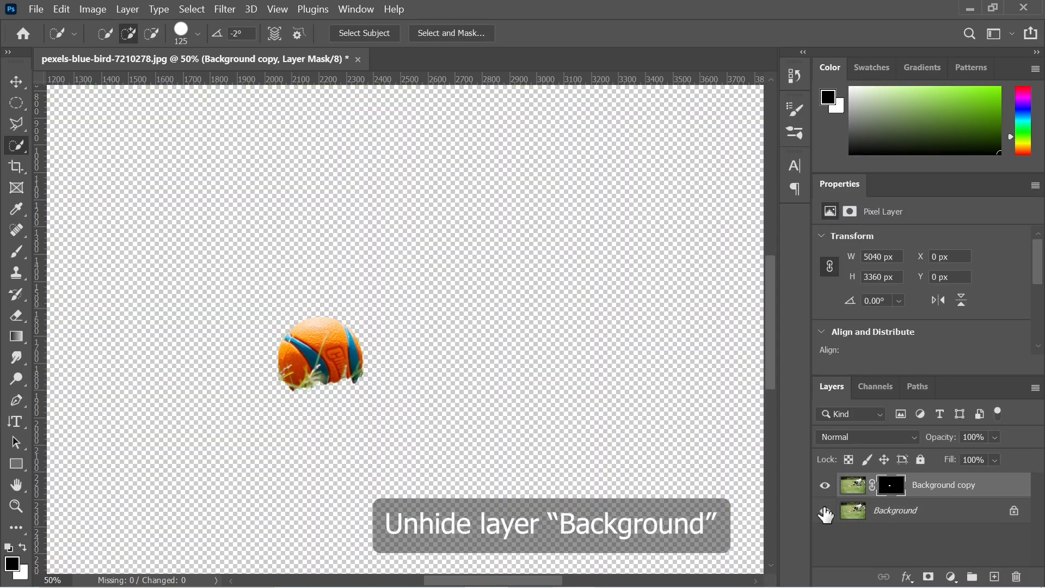
{"action": "left_click", "coordinate": [917, 514]}
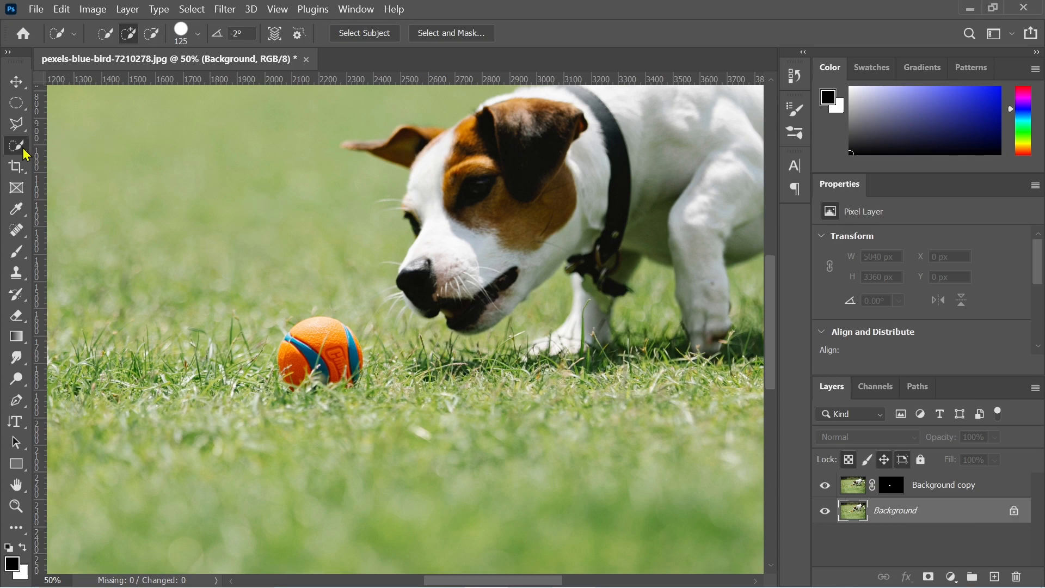
{"action": "left_click", "coordinate": [369, 32]}
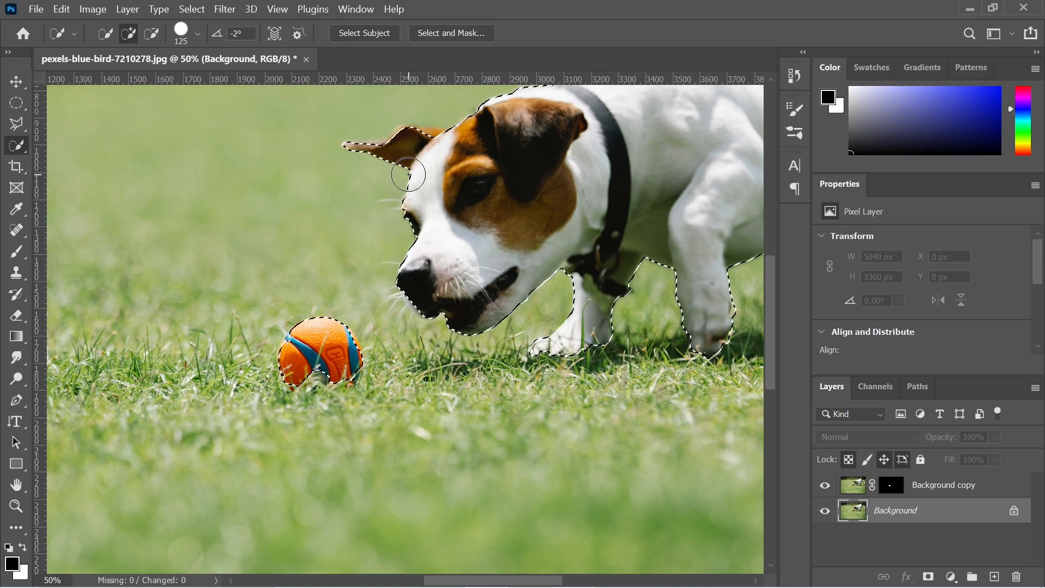
{"action": "key", "text": "ctrl+0"}
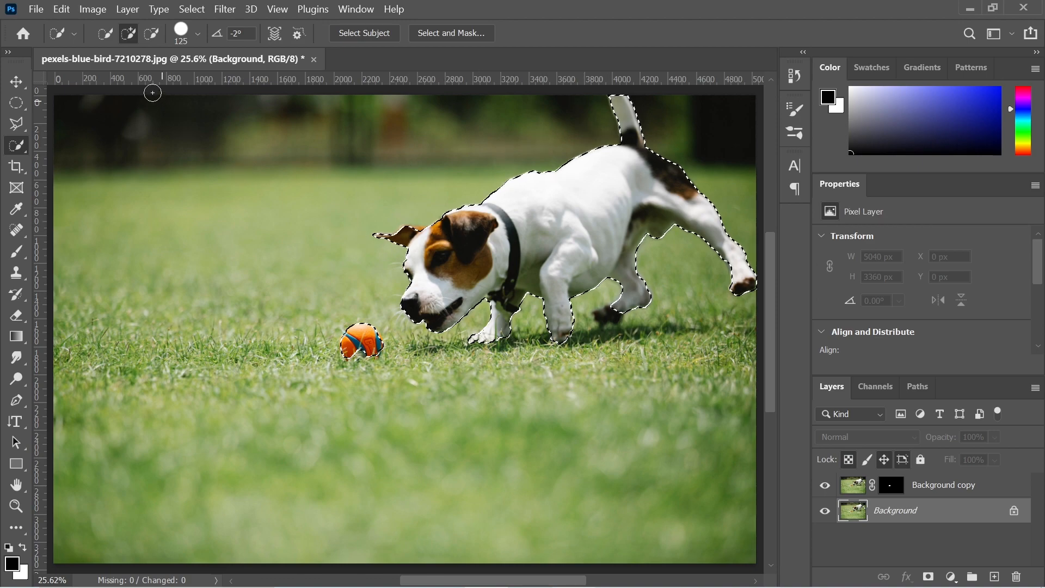
{"action": "left_click", "coordinate": [153, 35]}
{"action": "left_click", "coordinate": [362, 348]}
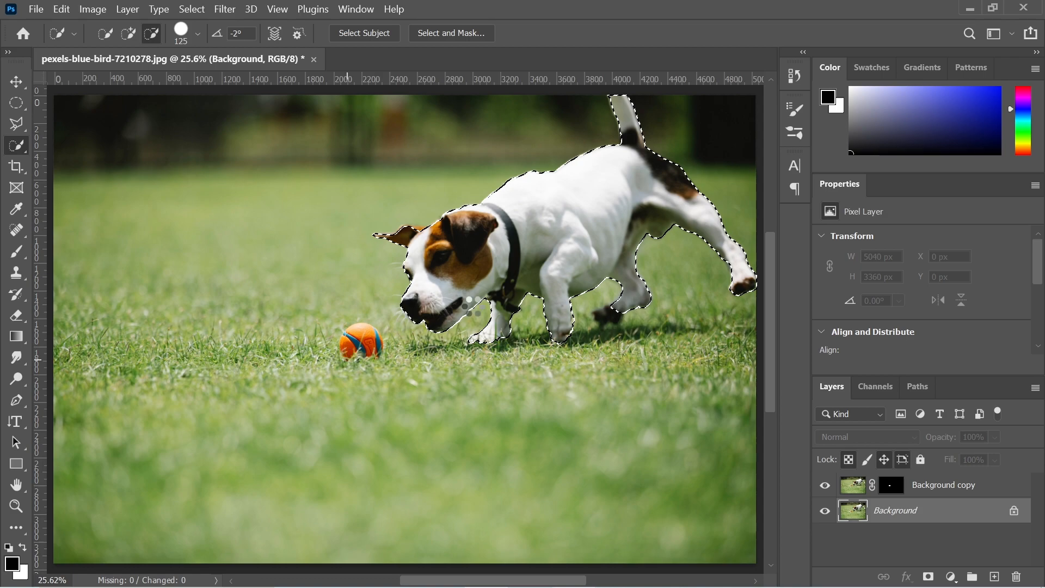
Add the dog's missing dark hind paw to the selection.
{"action": "key", "text": "ctrl+plus"}
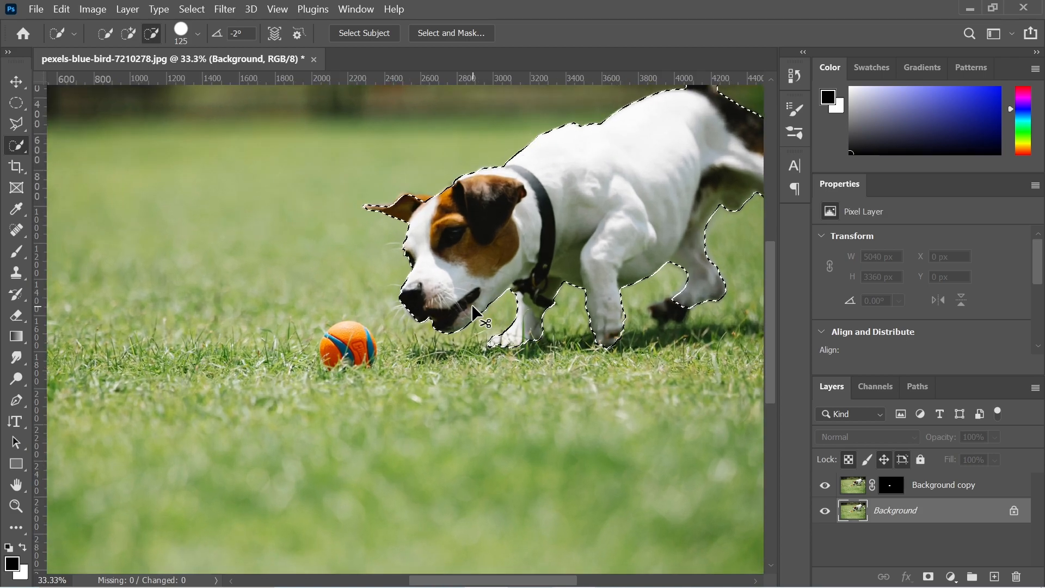
{"action": "key", "text": "ctrl+plus"}
{"action": "left_click_drag", "start_coordinate": [459, 581], "coordinate": [517, 582]}
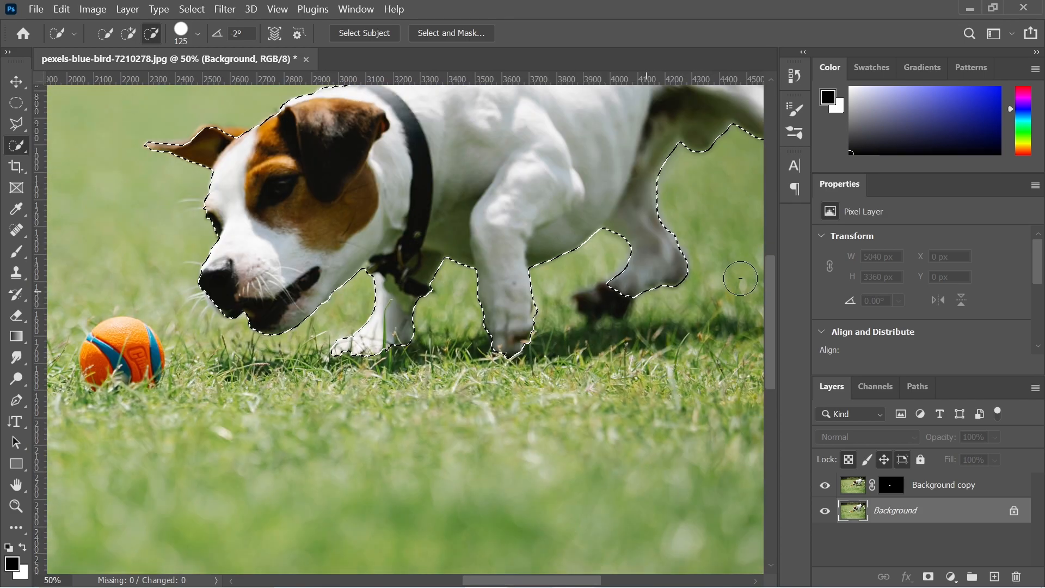
{"action": "left_click", "coordinate": [128, 33]}
{"action": "left_click", "coordinate": [602, 297]}
{"action": "left_click_drag", "start_coordinate": [769, 299], "coordinate": [784, 263]}
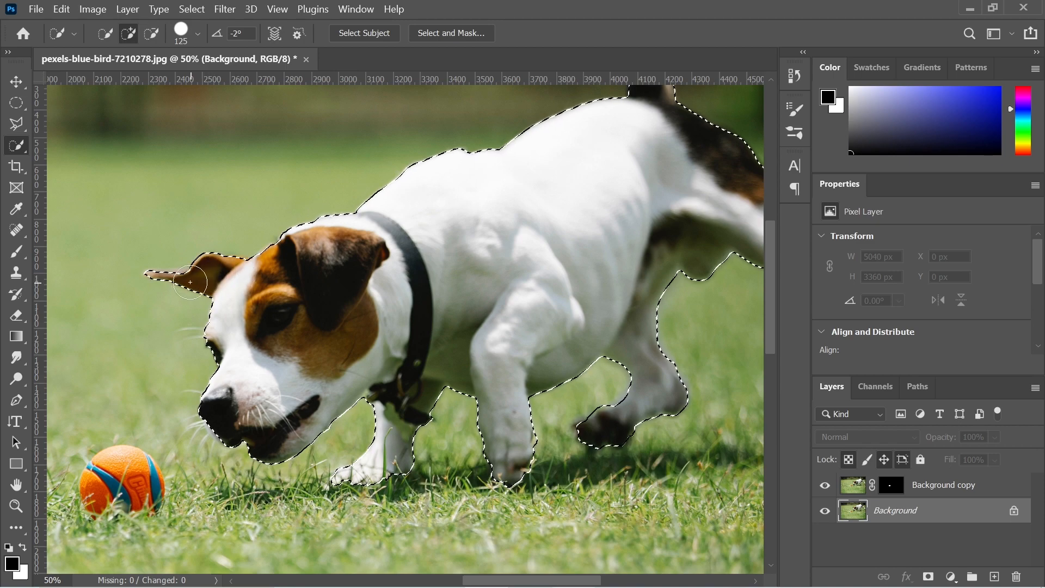
Refine the selection edge around the dog's outstretched ear by subtracting and adding with a selection brush reduced to 45.
{"action": "key", "text": "bracketleft"}
{"action": "key", "text": "bracketleft"}
{"action": "left_click", "coordinate": [151, 34]}
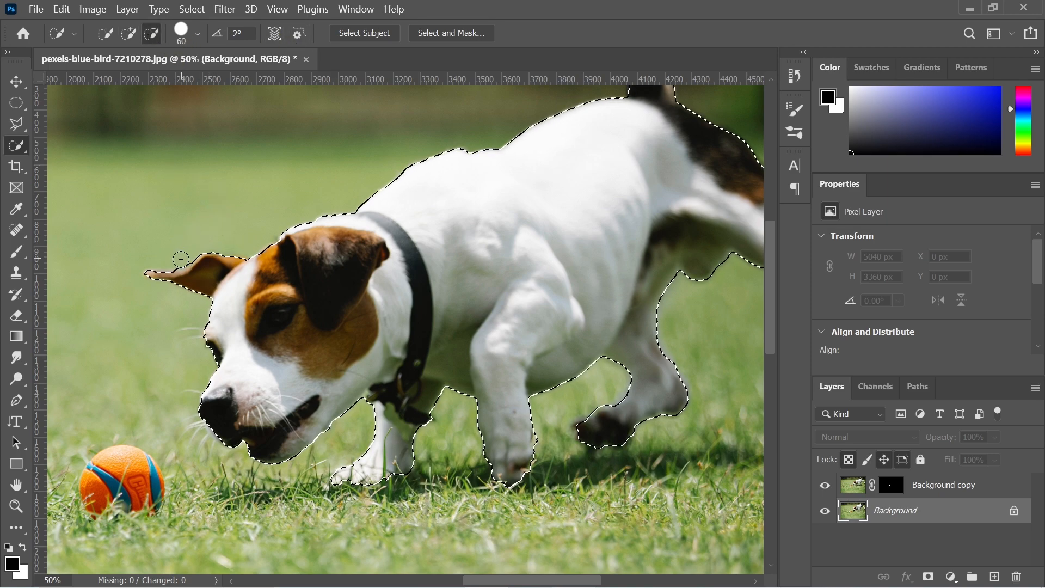
{"action": "key", "text": "bracketleft"}
{"action": "key", "text": "bracketleft"}
{"action": "key", "text": "bracketleft"}
{"action": "left_click", "coordinate": [171, 277]}
{"action": "left_click", "coordinate": [127, 37]}
{"action": "left_click", "coordinate": [172, 277]}
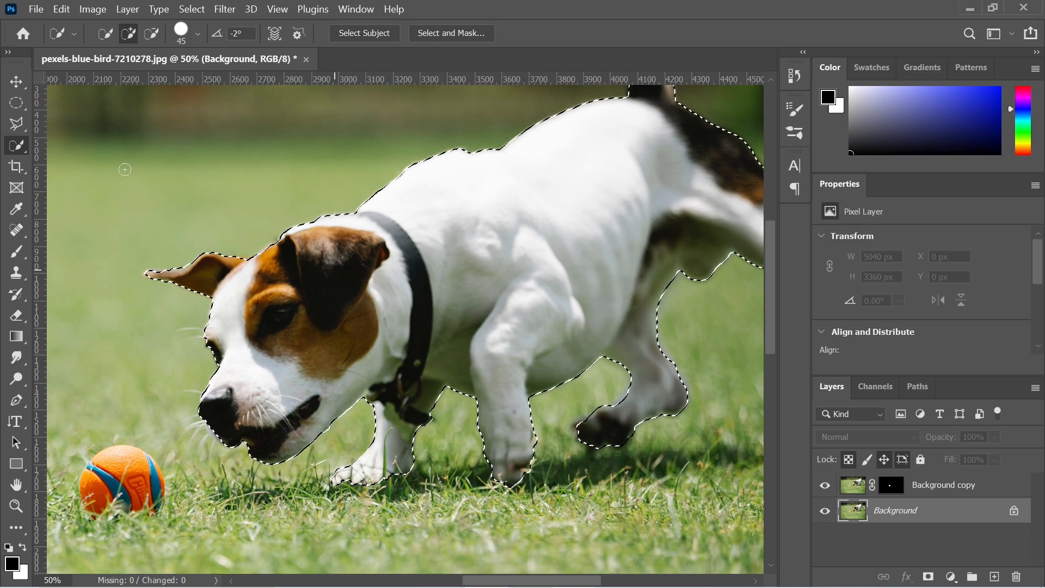
Output the dog's selection to a new layer with layer mask, with Decontaminate Colors enabled at 100%.
{"action": "key", "text": "v"}
{"action": "key", "text": "ctrl+0"}
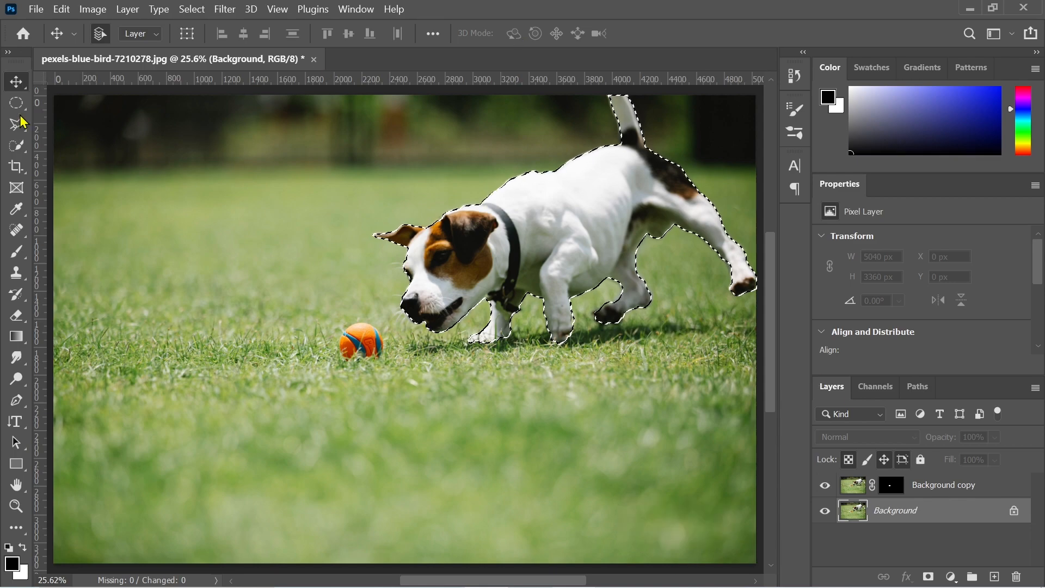
{"action": "left_click", "coordinate": [21, 145]}
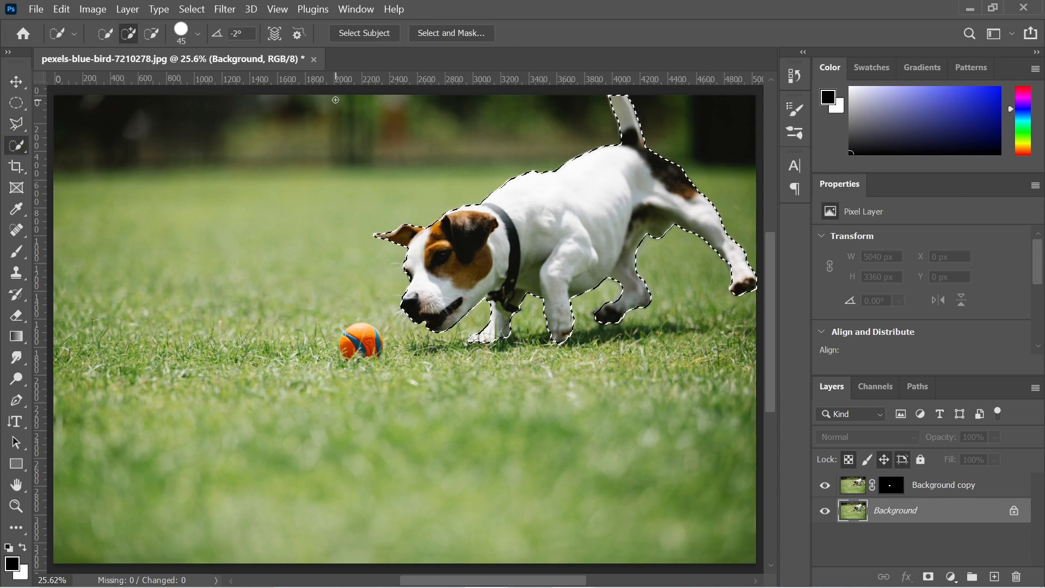
{"action": "left_click", "coordinate": [457, 33]}
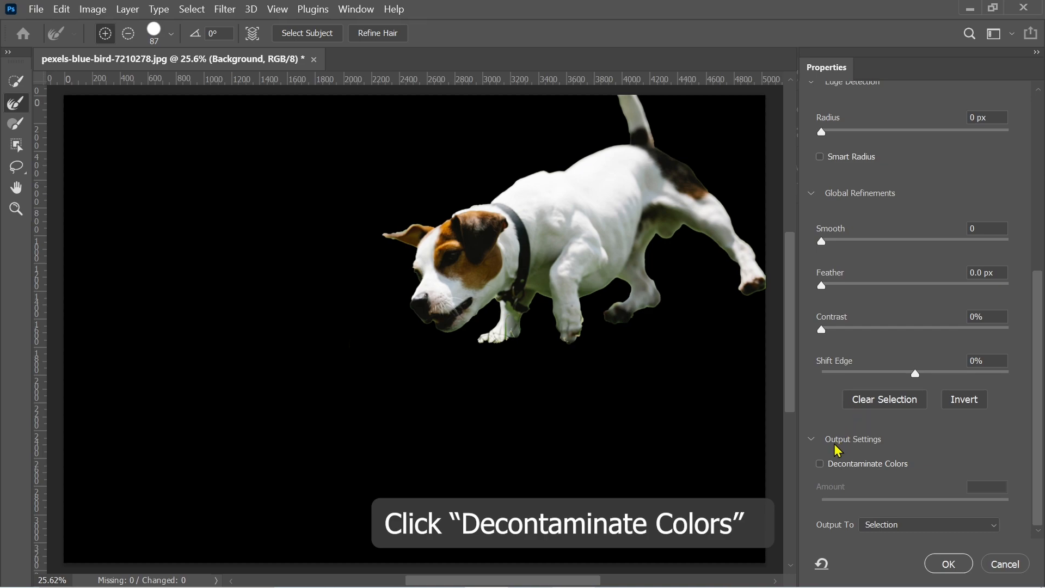
{"action": "left_click", "coordinate": [820, 464]}
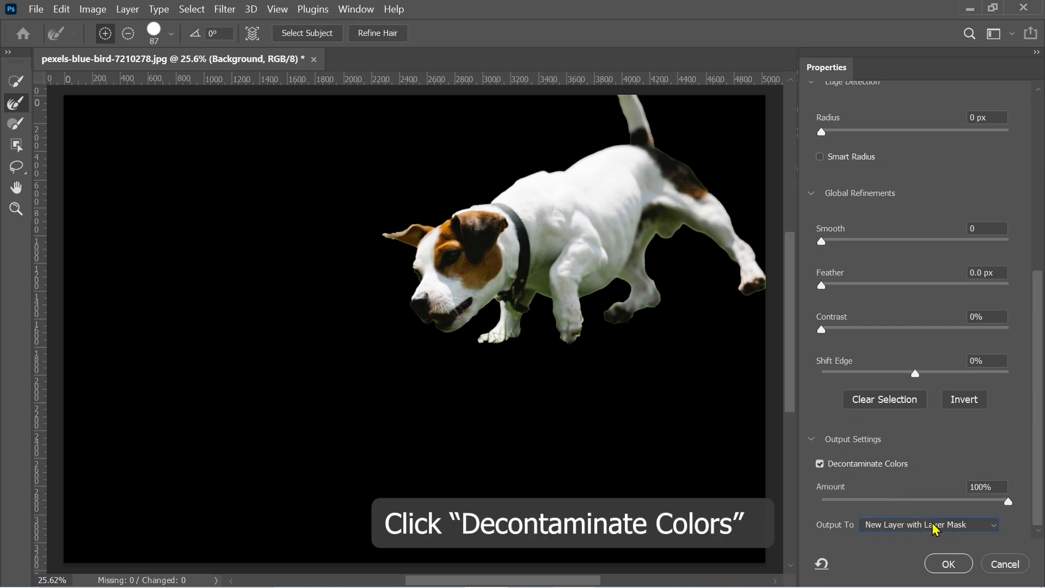
{"action": "left_click", "coordinate": [934, 526]}
{"action": "left_click", "coordinate": [920, 551]}
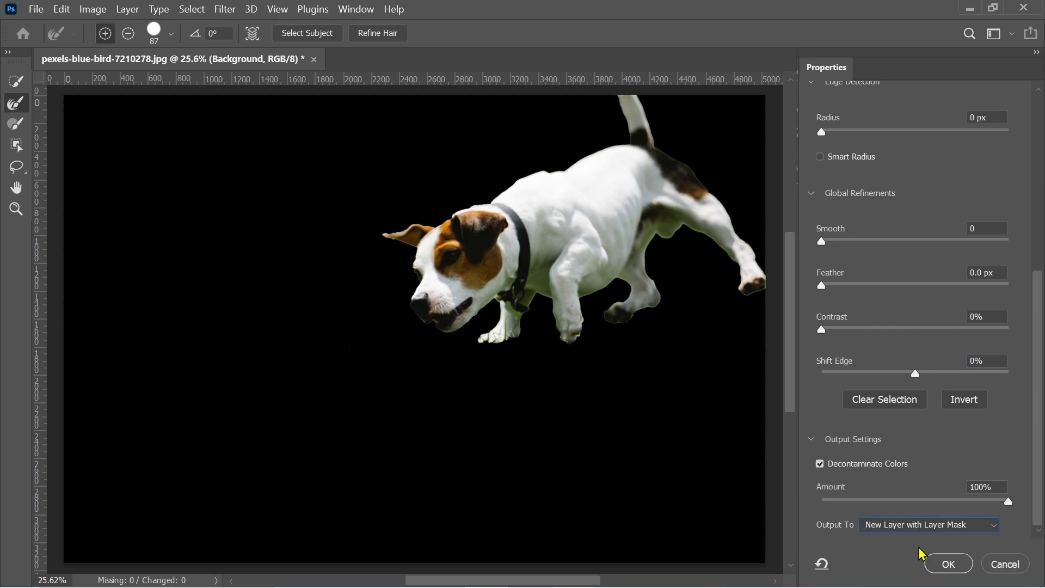
{"action": "left_click", "coordinate": [948, 566]}
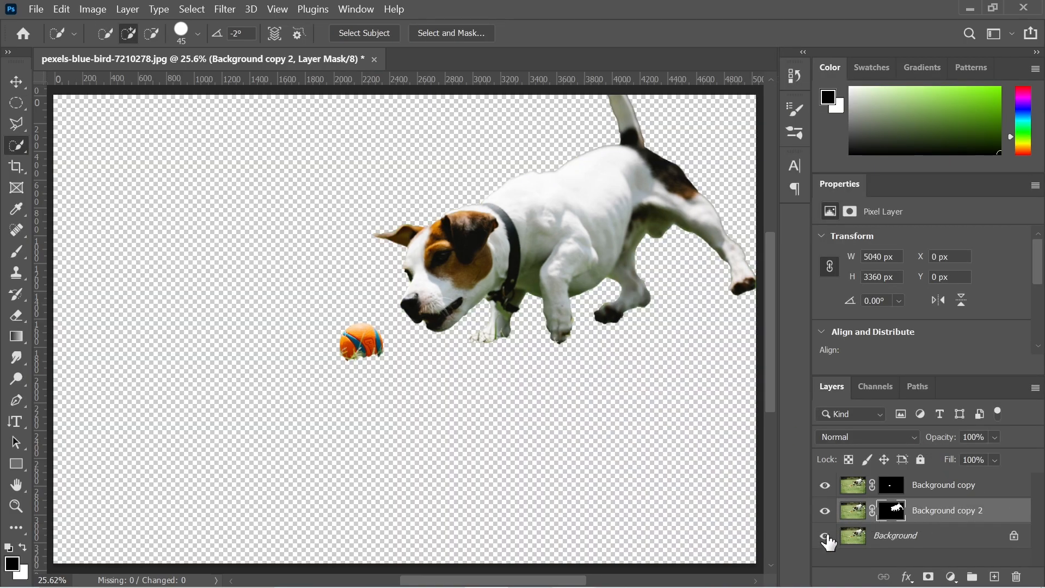
Show the Background layer again and convert the ball layer, Background copy, to a smart object.
{"action": "left_click", "coordinate": [826, 538]}
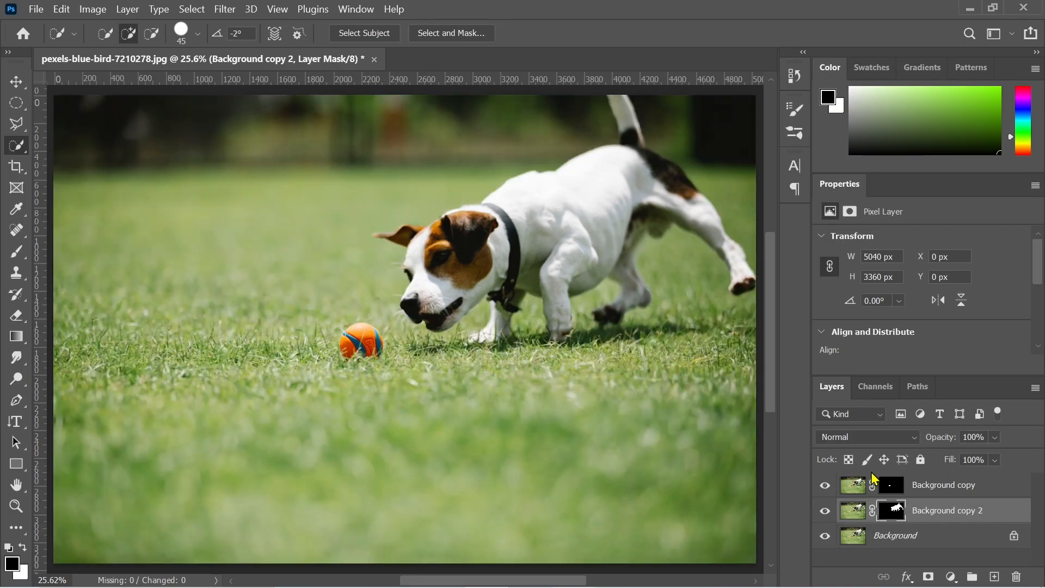
{"action": "left_click", "coordinate": [946, 493]}
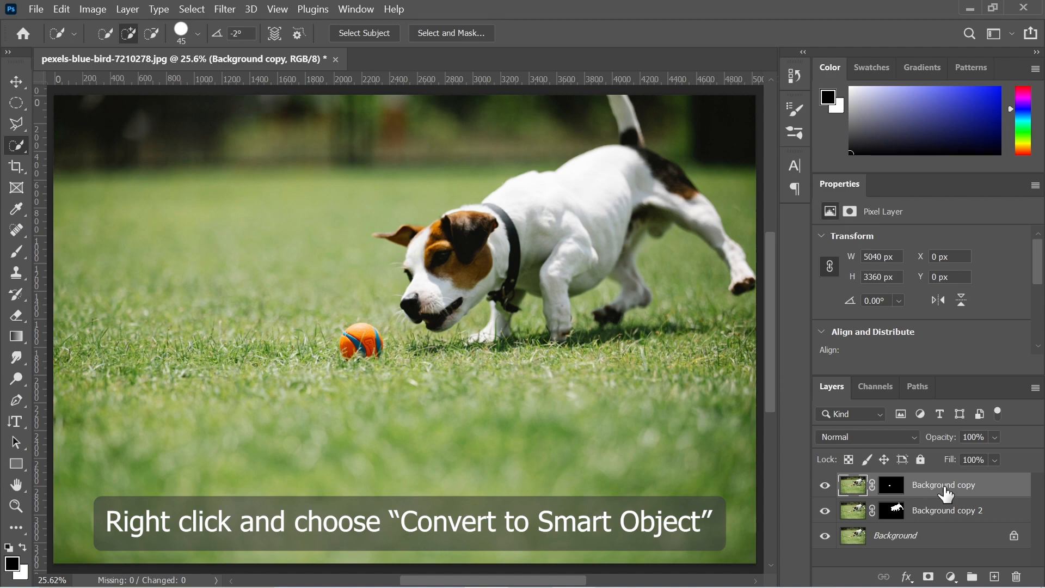
{"action": "right_click", "coordinate": [946, 493]}
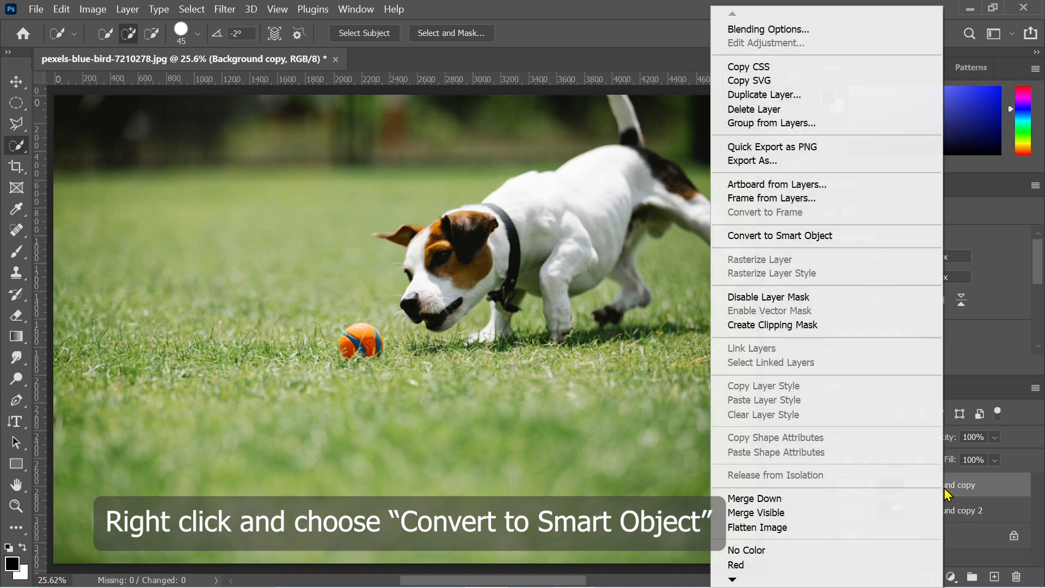
{"action": "left_click", "coordinate": [814, 234]}
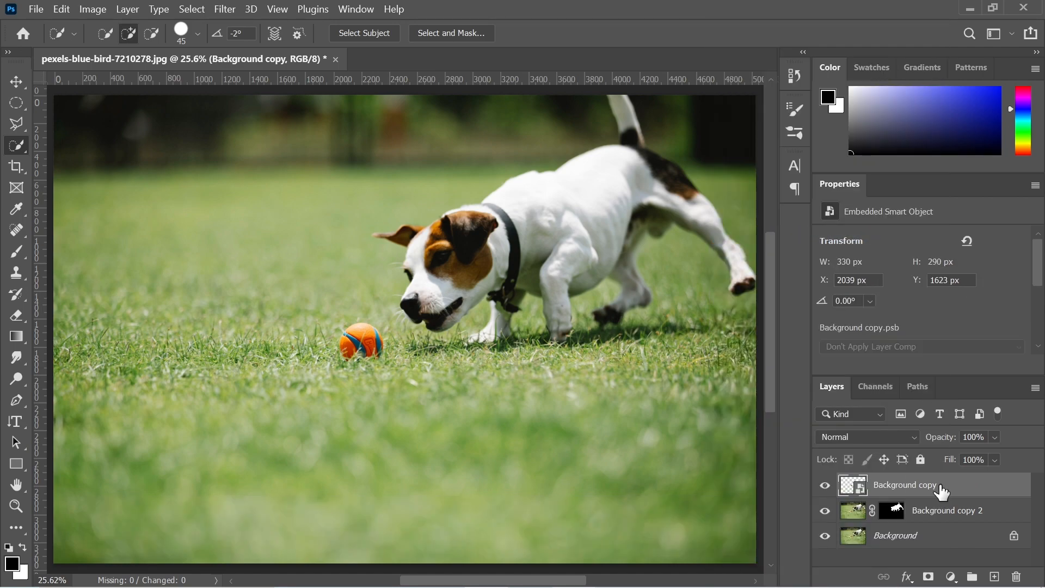
Convert the dog layer, Background copy 2, to a smart object.
{"action": "left_click", "coordinate": [933, 512]}
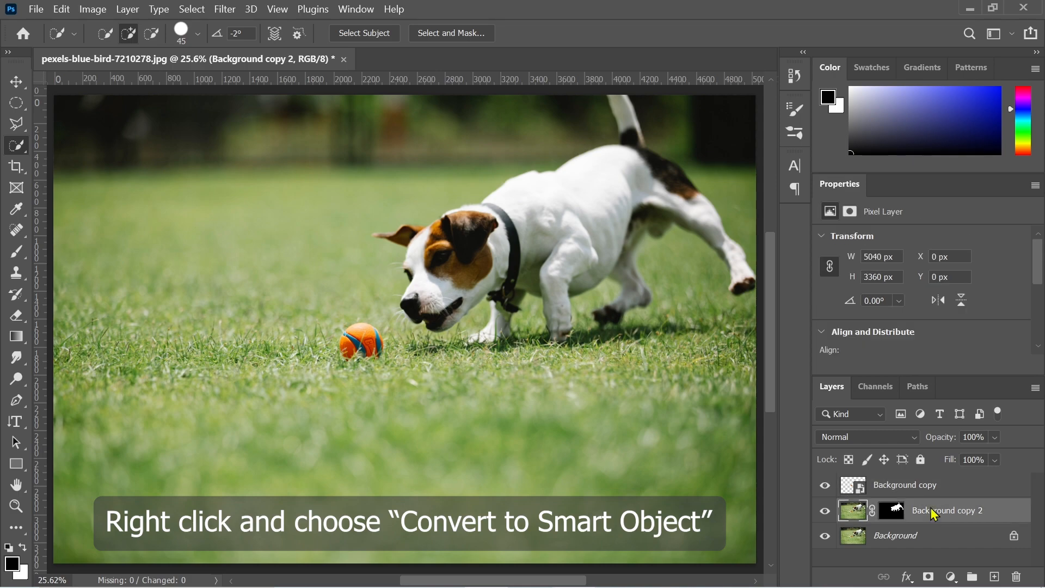
{"action": "right_click", "coordinate": [933, 513]}
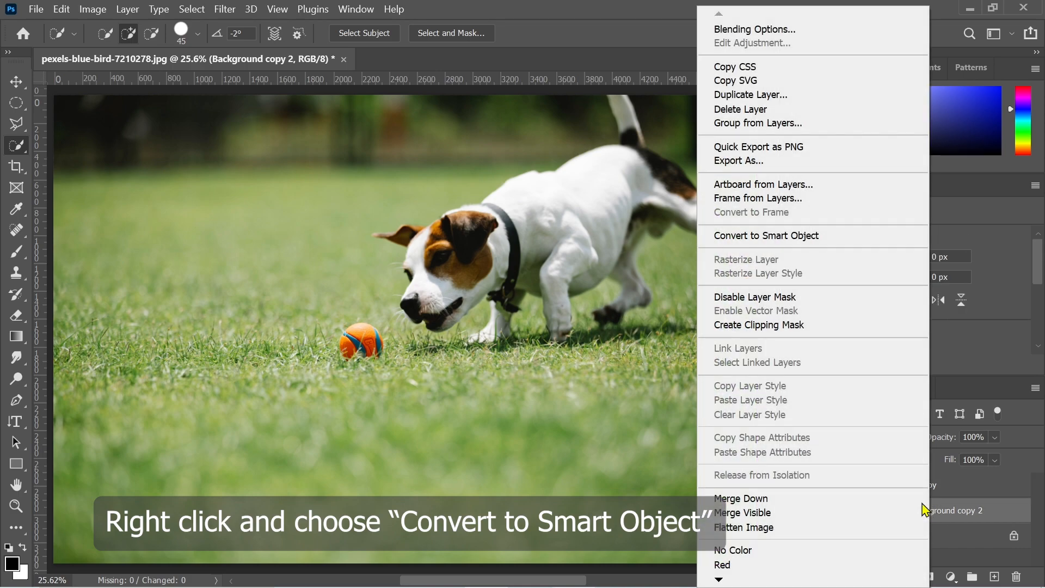
{"action": "left_click", "coordinate": [833, 245]}
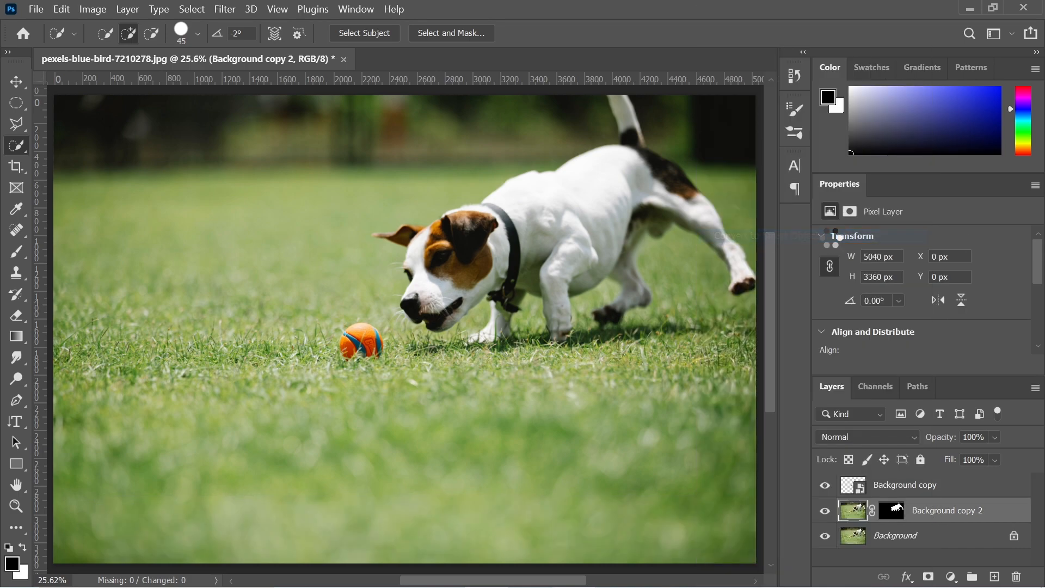
Add a Color Lookup adjustment layer directly above the Background layer using the Moonlight.3DL 3DLUT file.
{"action": "left_click", "coordinate": [906, 539]}
{"action": "left_click", "coordinate": [952, 576]}
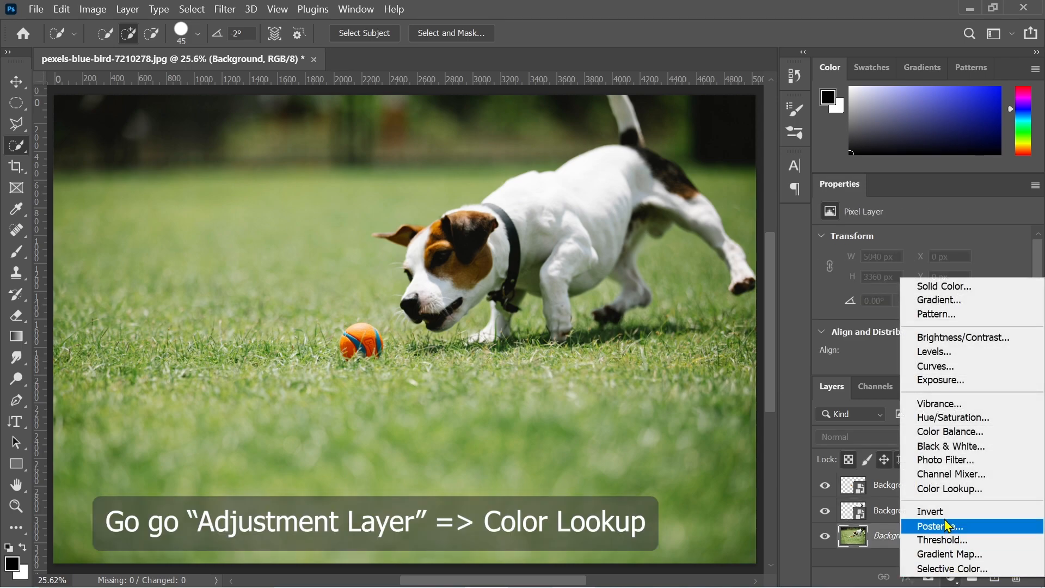
{"action": "left_click", "coordinate": [950, 489]}
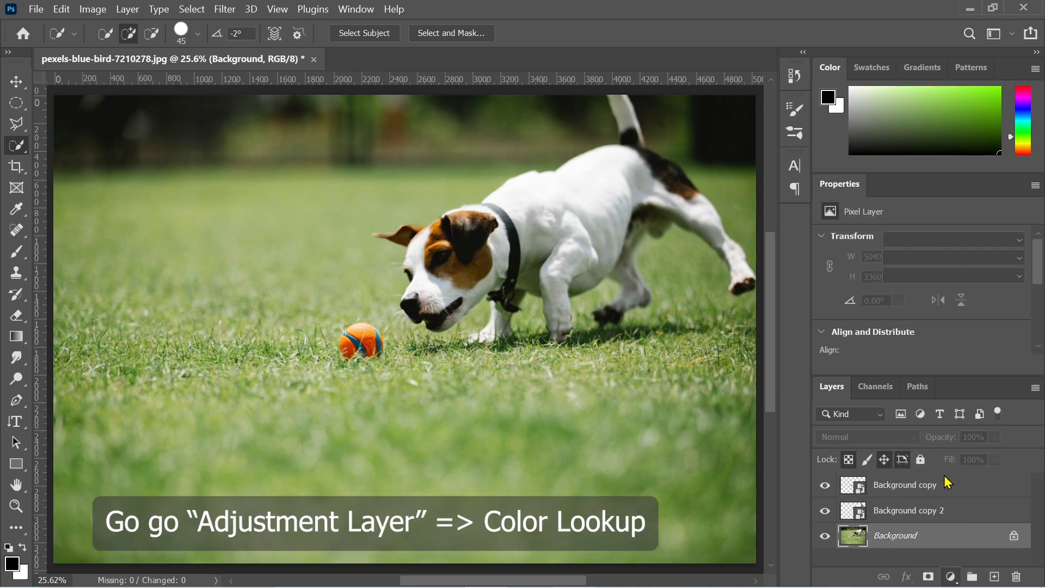
{"action": "left_click", "coordinate": [948, 239]}
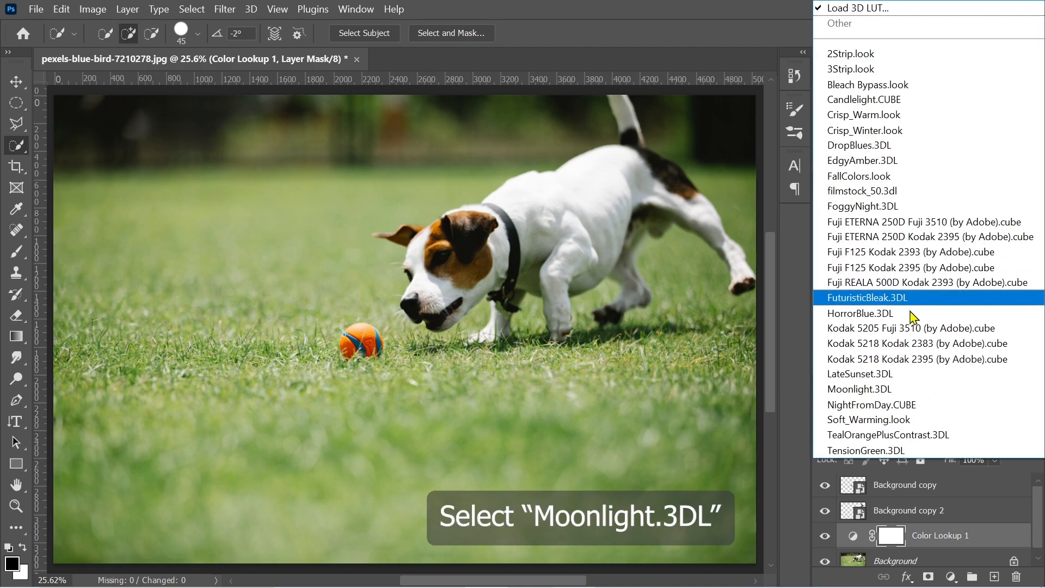
{"action": "left_click", "coordinate": [899, 391]}
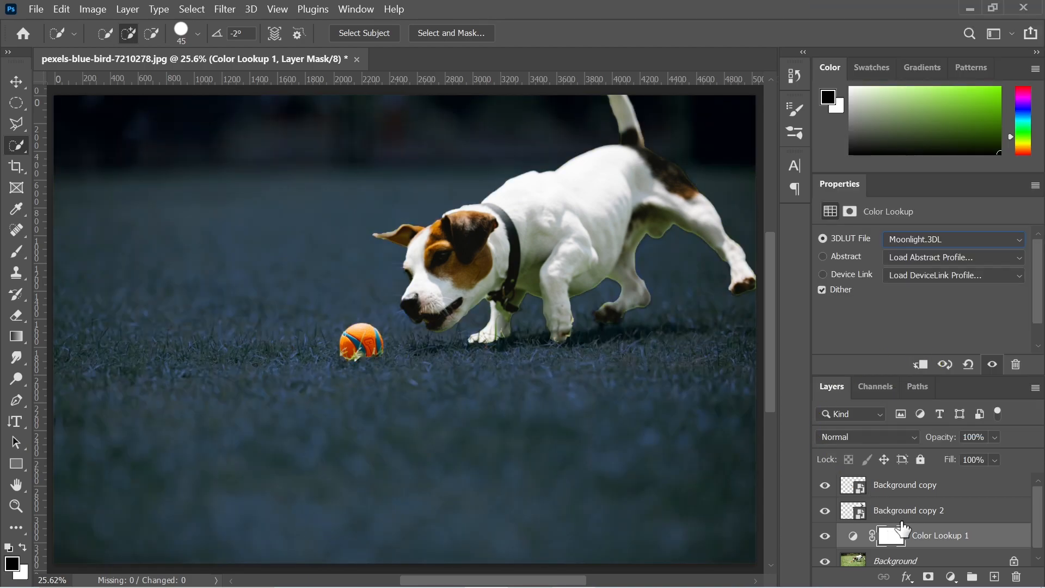
Add a Levels adjustment layer above the Color Lookup layer and set its white output level to 80.
{"action": "left_click", "coordinate": [952, 577]}
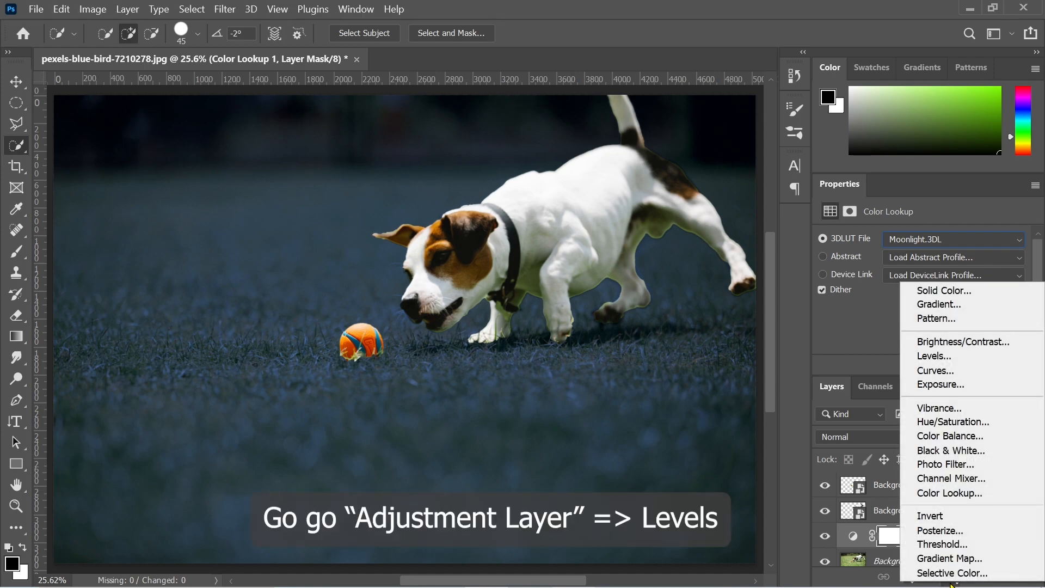
{"action": "left_click", "coordinate": [949, 359]}
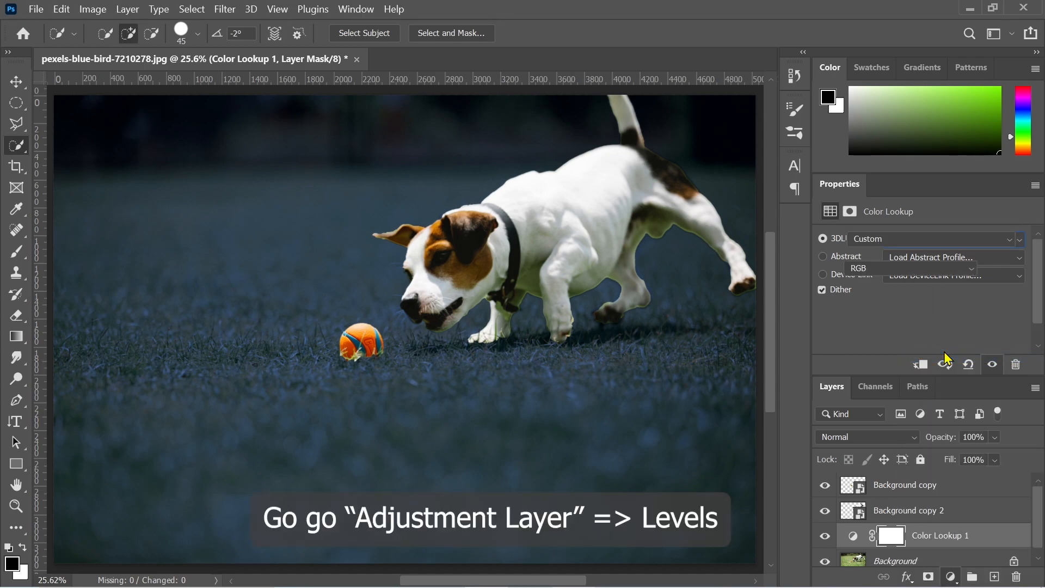
{"action": "scroll", "coordinate": [1038, 338], "scroll_direction": "down", "scroll_amount": 3}
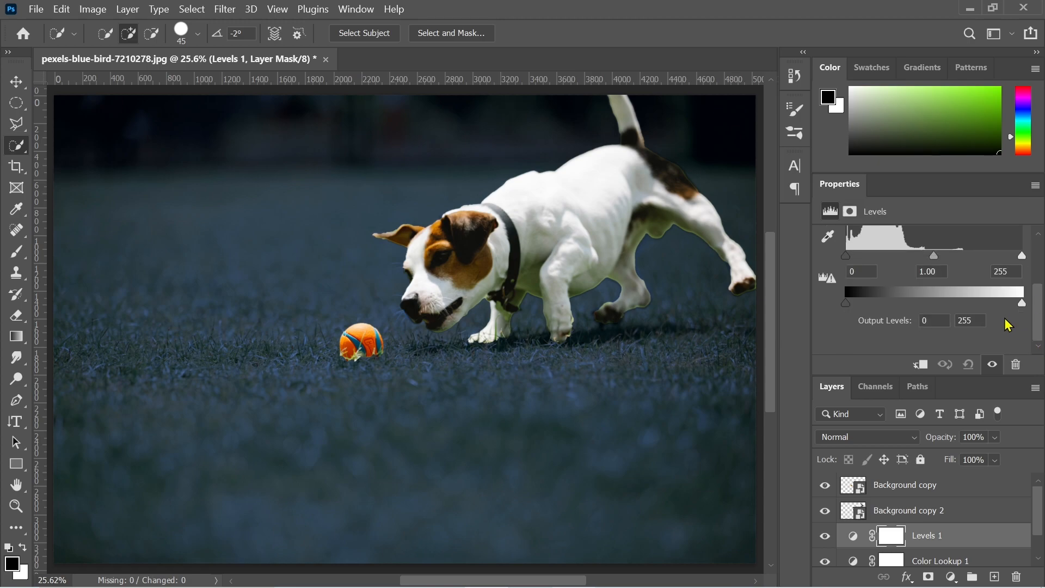
{"action": "left_click", "coordinate": [973, 320]}
{"action": "type", "text": "78"}
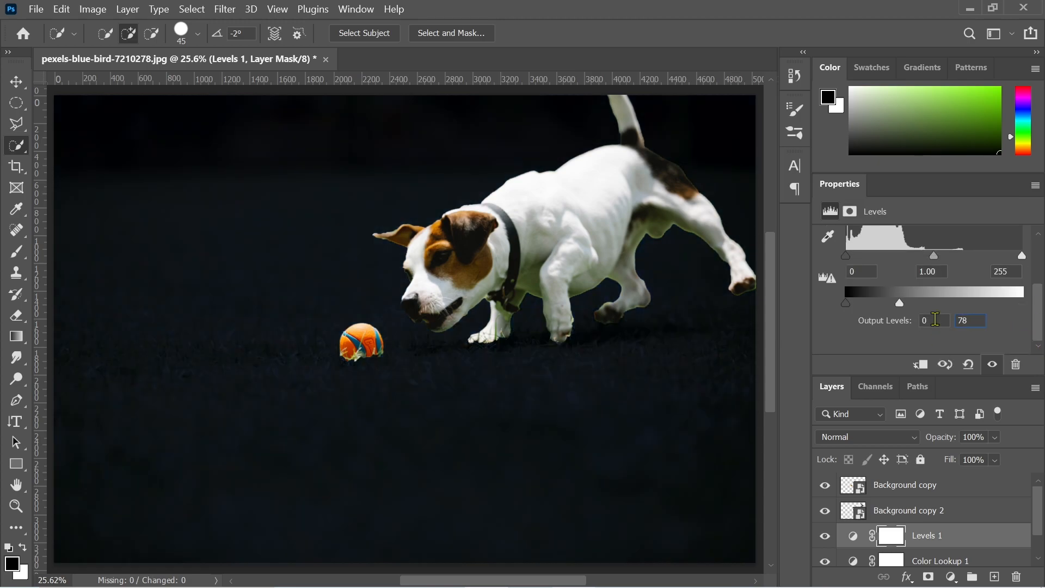
{"action": "key", "text": "BackSpace"}
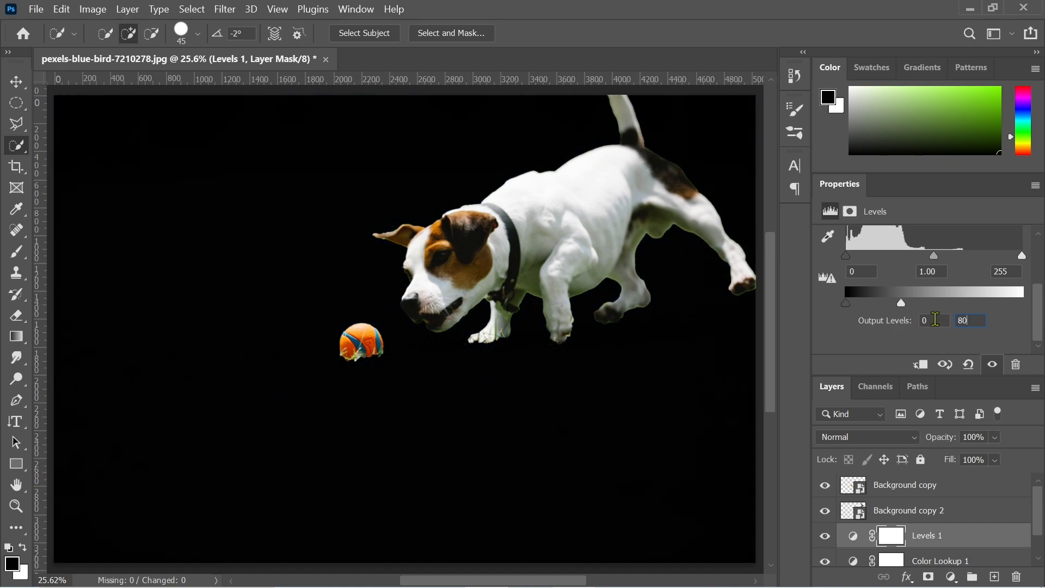
Set the Levels adjustment's white output level to 80 and group the Levels 1 and Color Lookup 1 layers.
{"action": "type", "text": "80"}
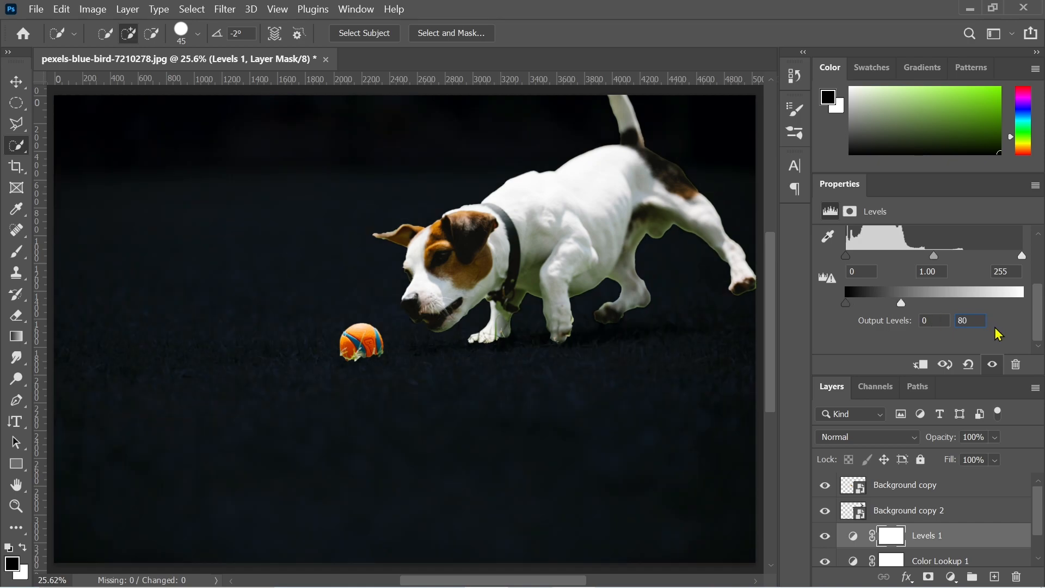
{"action": "scroll", "coordinate": [1008, 523], "scroll_direction": "down", "scroll_amount": 1}
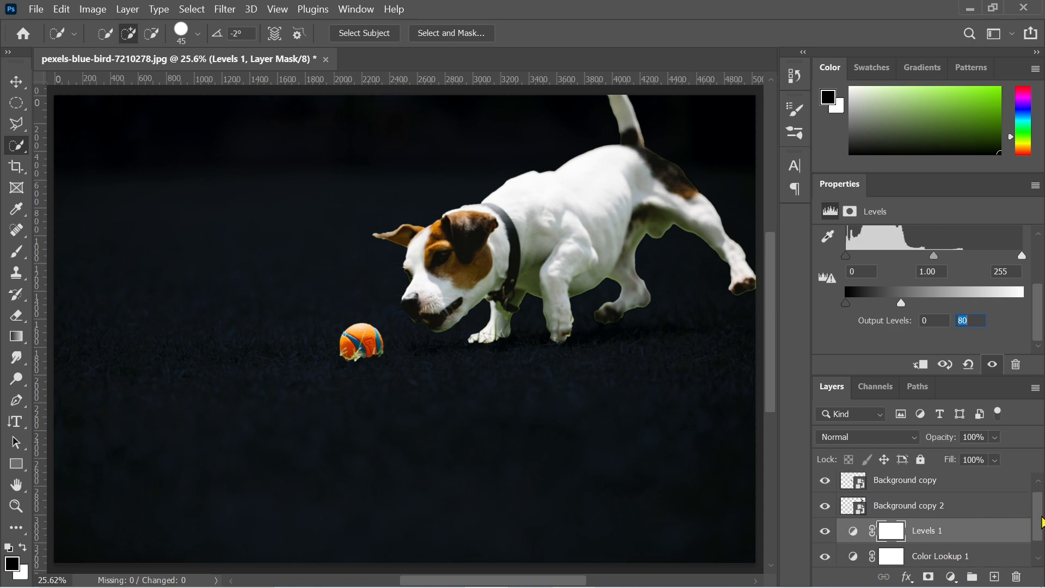
{"action": "left_click", "coordinate": [960, 535], "text": "shift"}
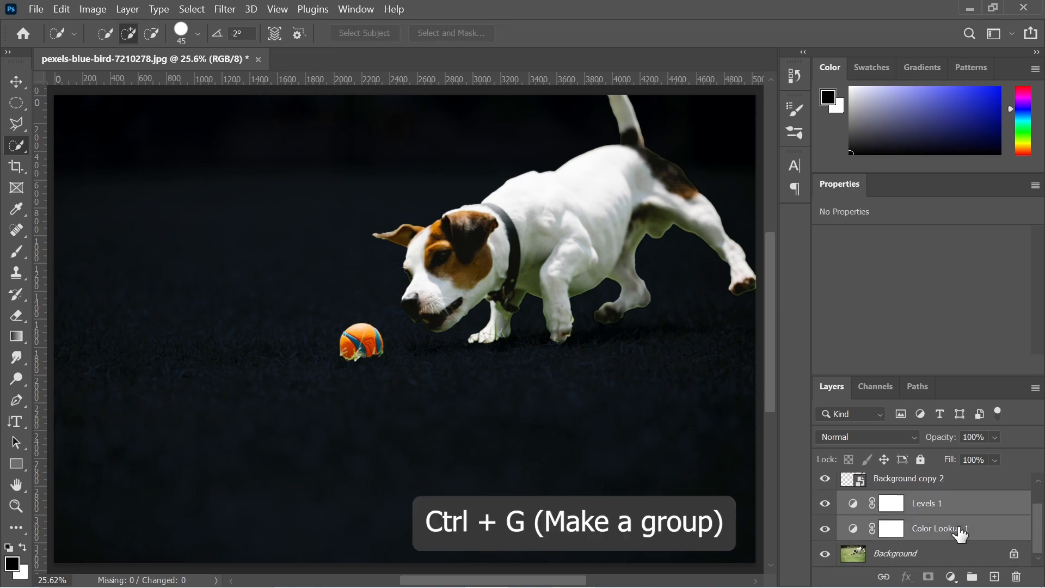
{"action": "key", "text": "ctrl+g"}
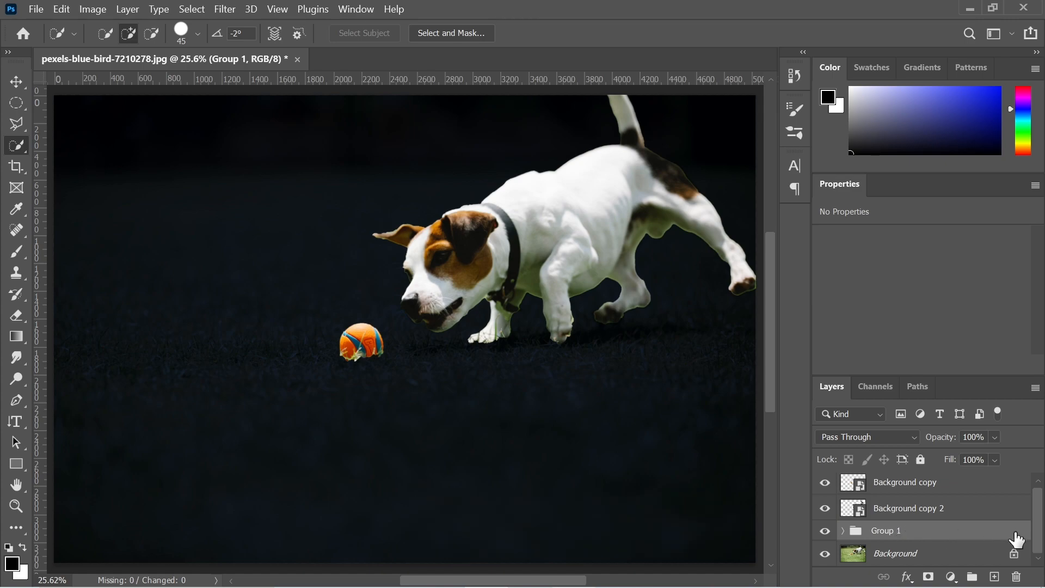
{"action": "left_click_drag", "start_coordinate": [1040, 529], "coordinate": [1044, 520]}
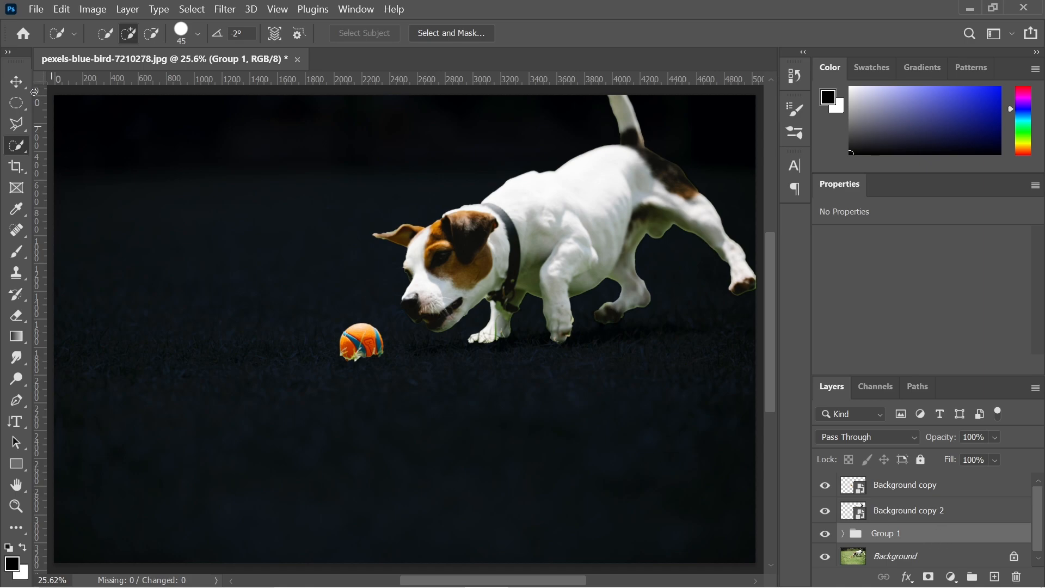
Put the ball layer, Background copy, into a group of its own.
{"action": "left_click", "coordinate": [16, 82]}
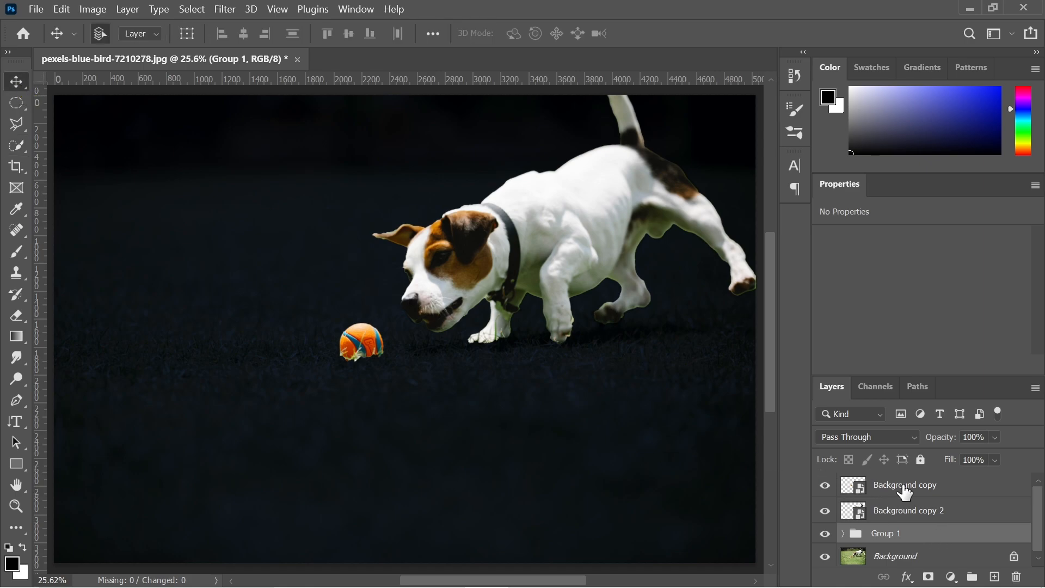
{"action": "left_click", "coordinate": [929, 493]}
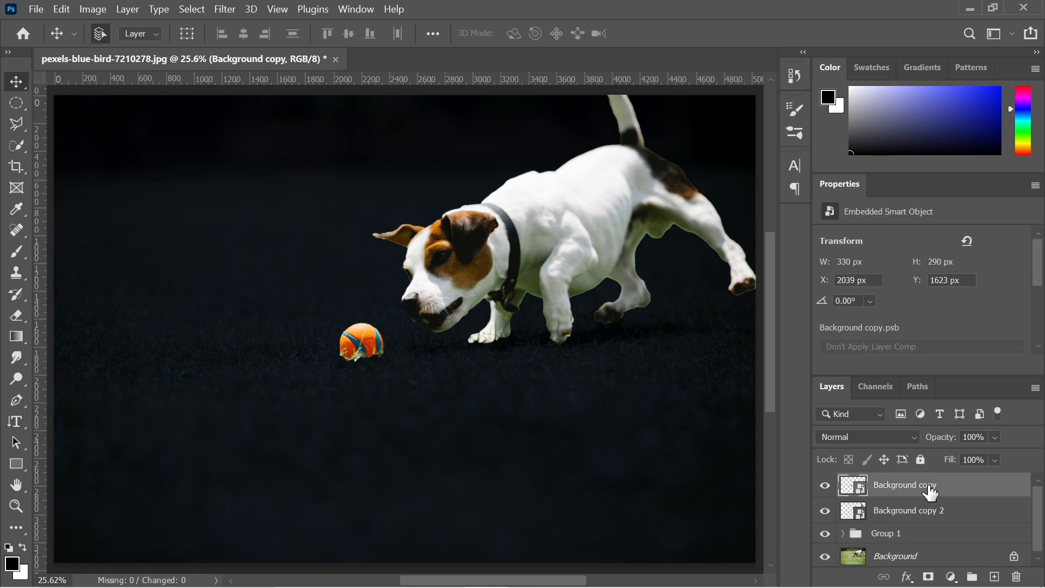
{"action": "key", "text": "ctrl+g"}
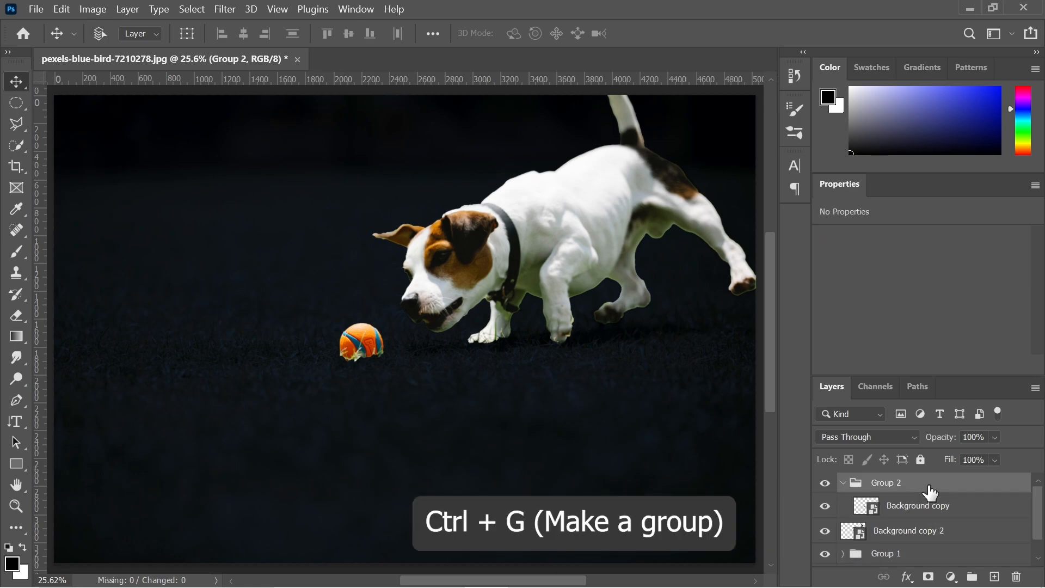
Duplicate the ball layer inside its group and set the duplicate's blend mode to Linear Dodge (Add).
{"action": "left_click", "coordinate": [924, 513]}
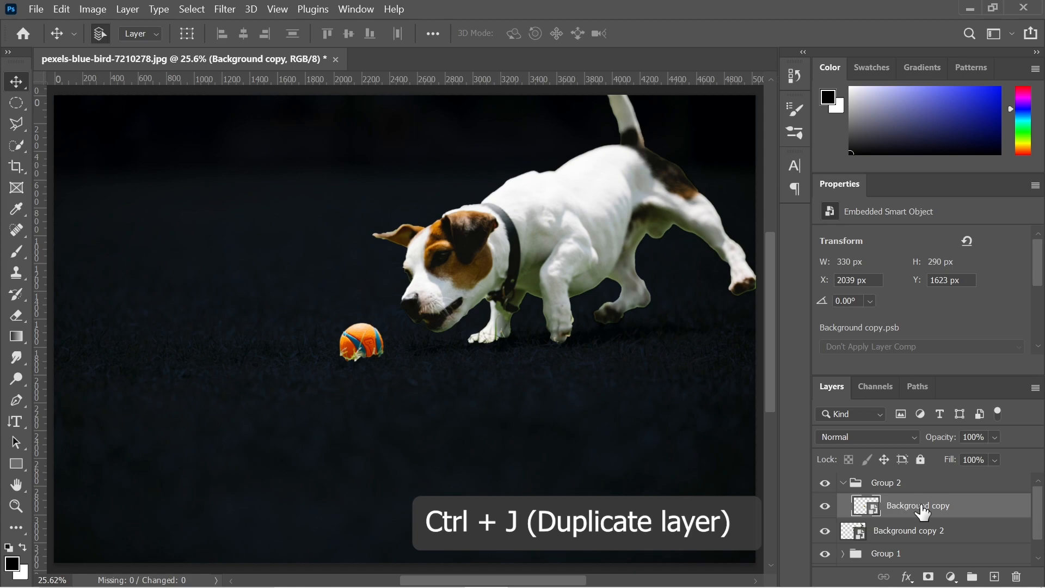
{"action": "key", "text": "ctrl+j"}
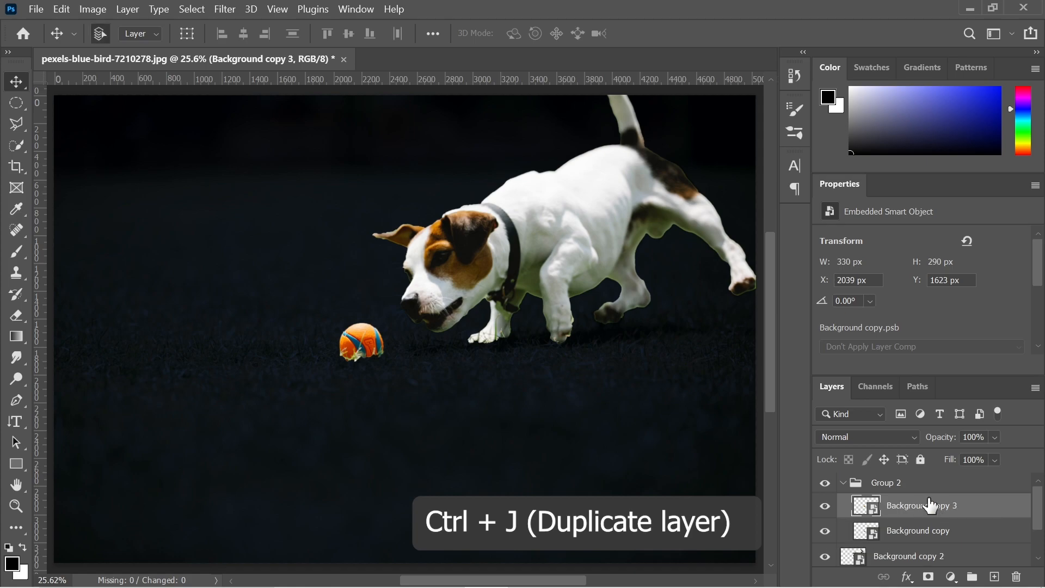
{"action": "left_click", "coordinate": [838, 437]}
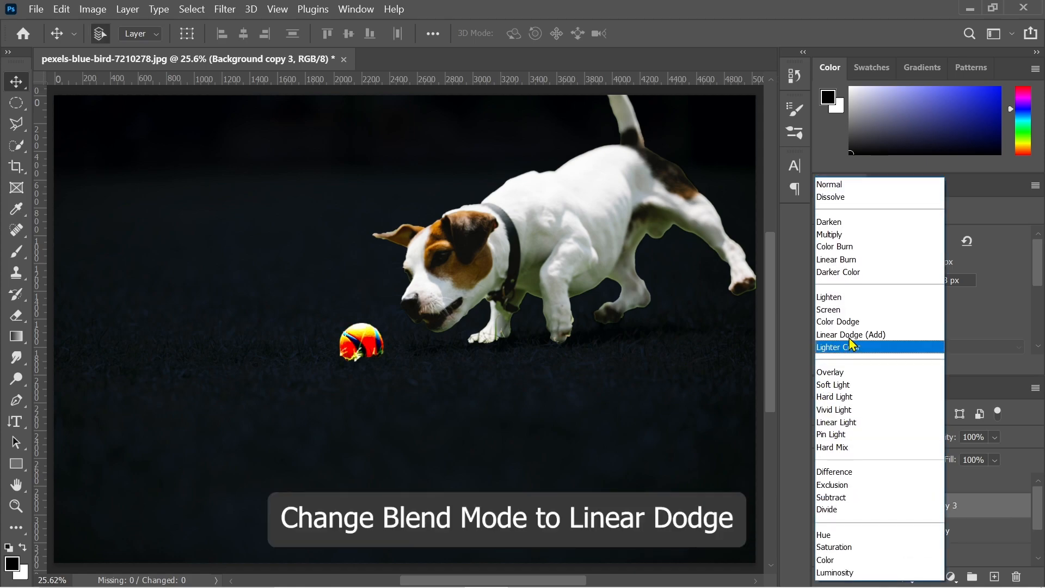
{"action": "left_click", "coordinate": [858, 333]}
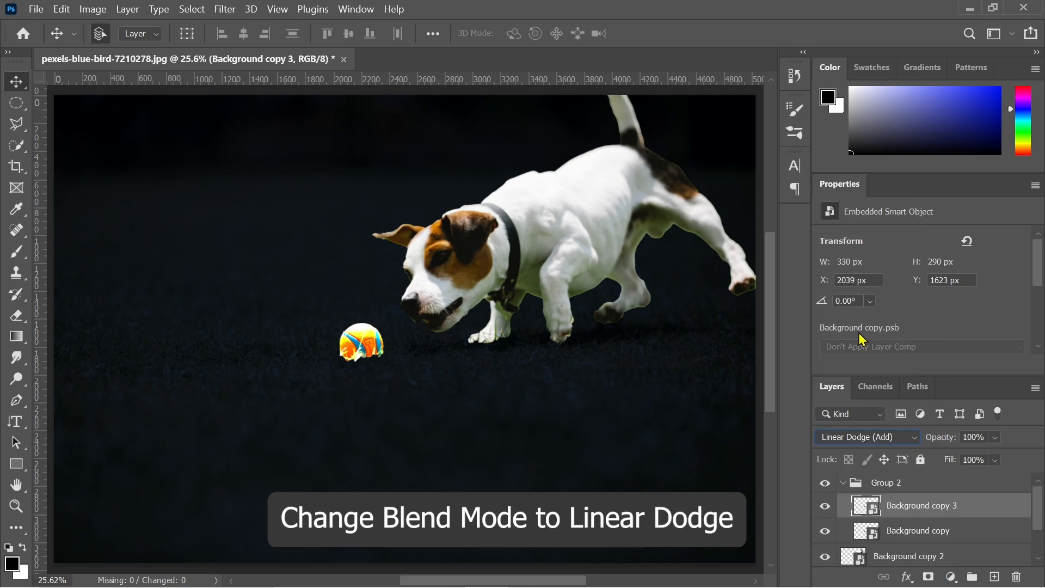
Apply a Gaussian Blur smart filter with a 5 px radius to the ball duplicate, Background copy 3.
{"action": "left_click", "coordinate": [226, 10]}
{"action": "mouse_move", "coordinate": [246, 203]}
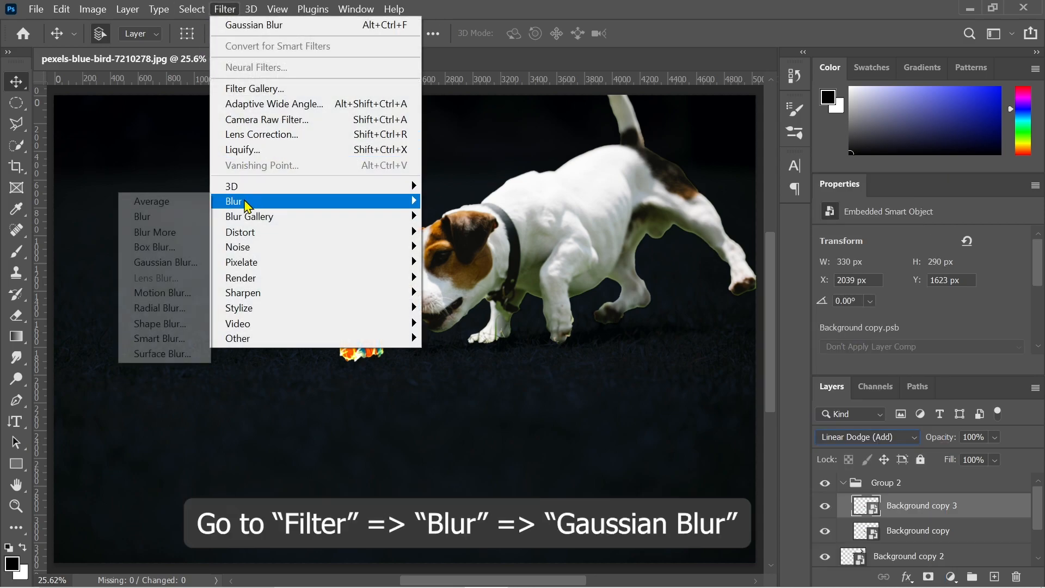
{"action": "left_click", "coordinate": [157, 262]}
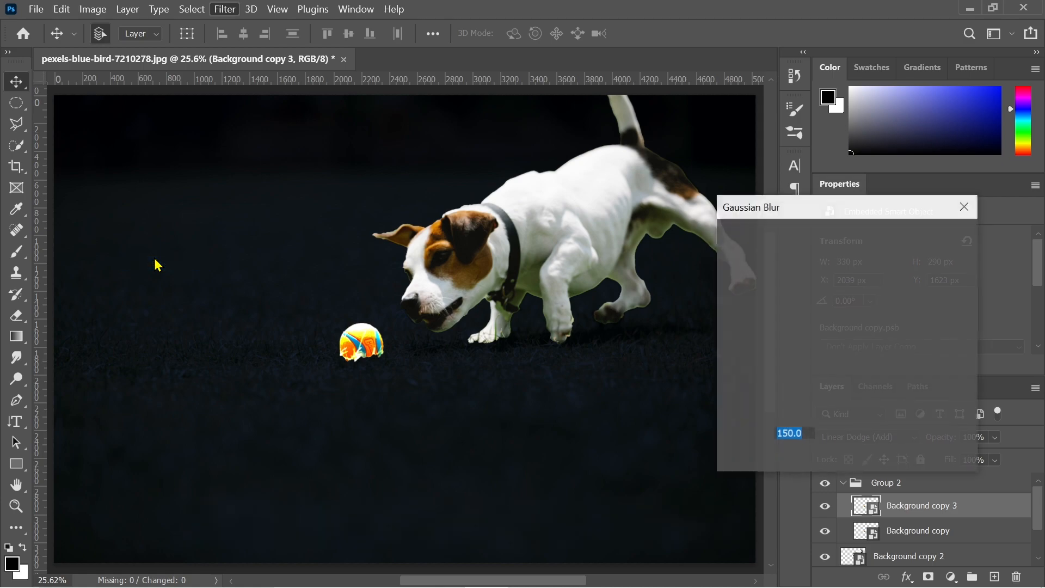
{"action": "type", "text": "5"}
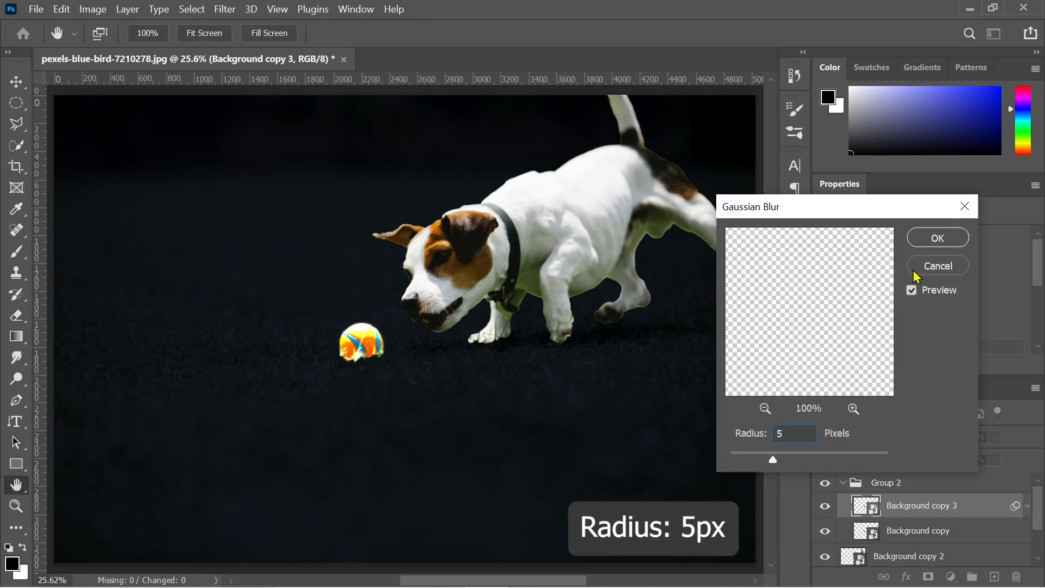
{"action": "left_click", "coordinate": [950, 243]}
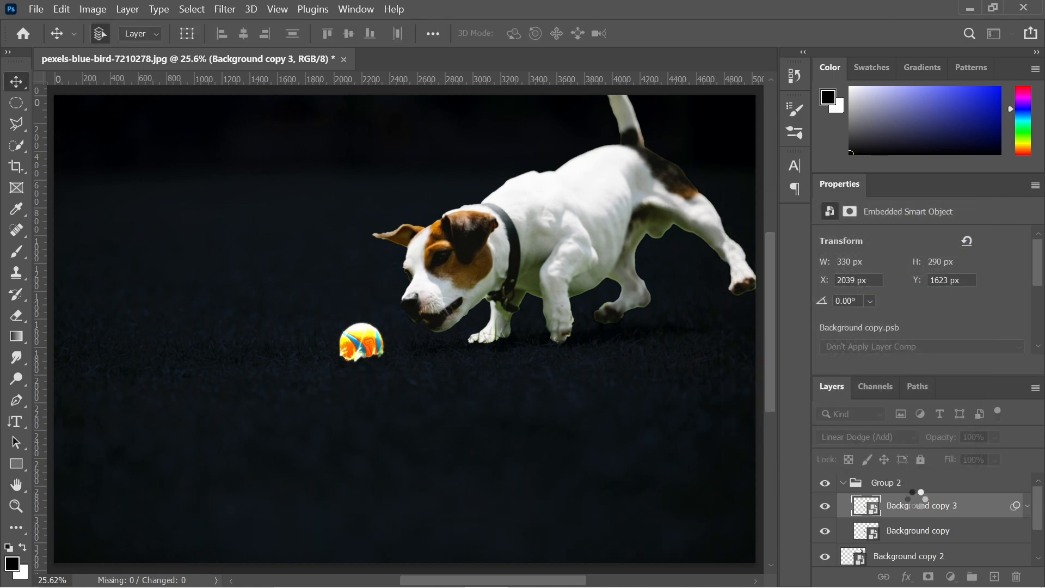
Duplicate the blurred ball layer and set the new copy's Gaussian Blur radius to 50 px.
{"action": "key", "text": "ctrl+j"}
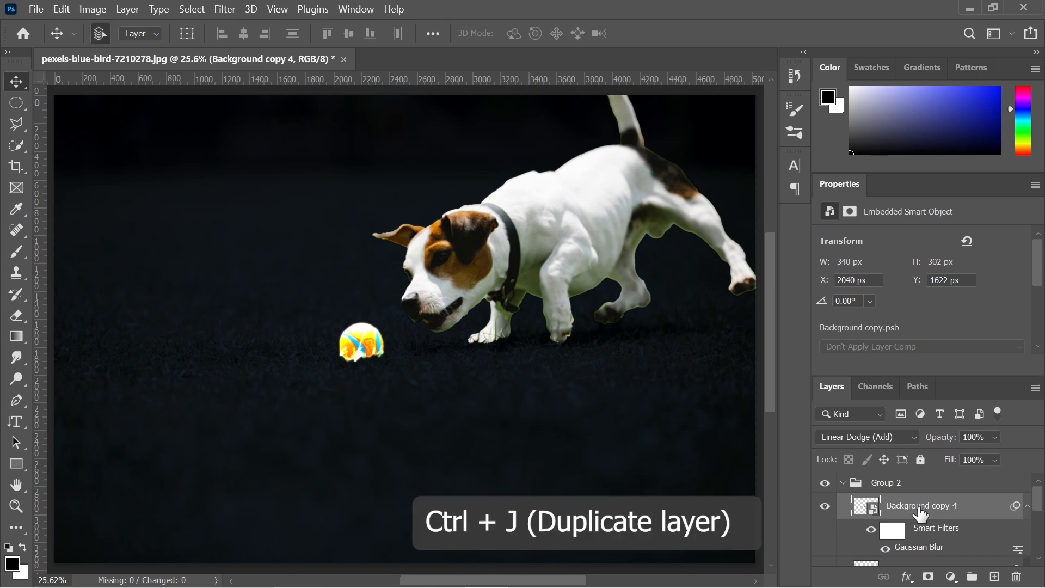
{"action": "double_click", "coordinate": [922, 553]}
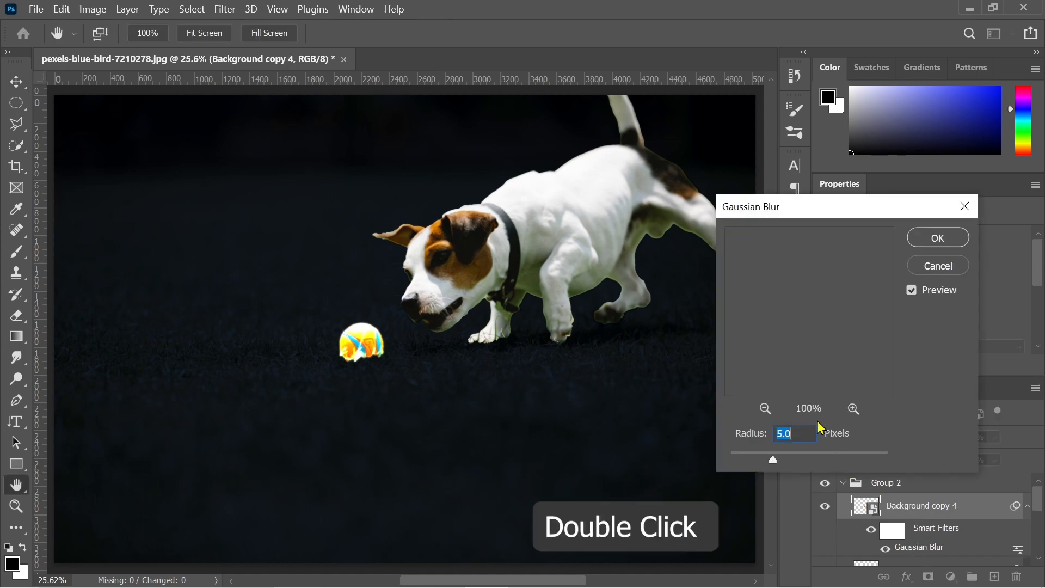
{"action": "type", "text": "50"}
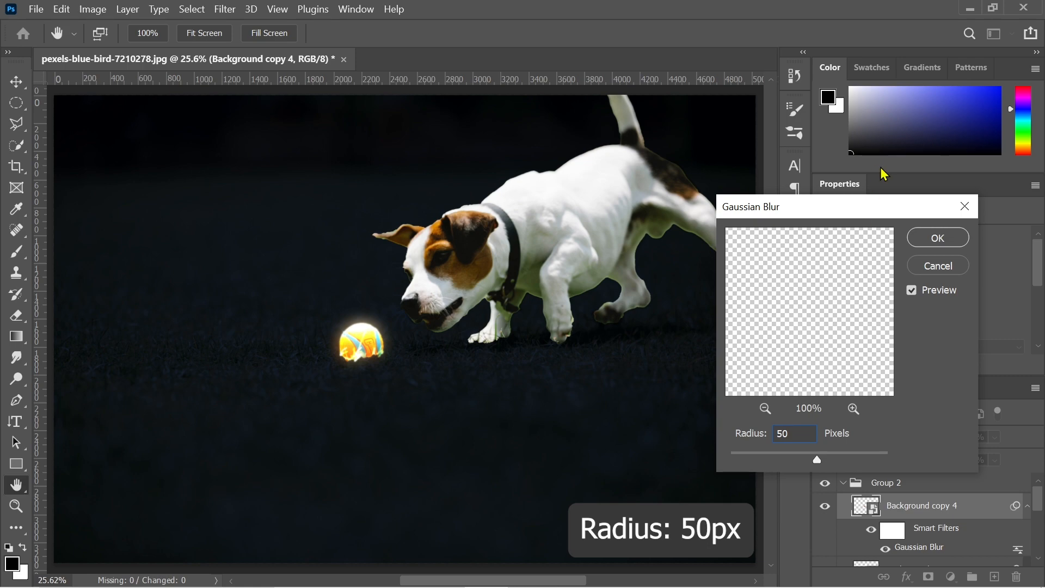
{"action": "left_click", "coordinate": [938, 238]}
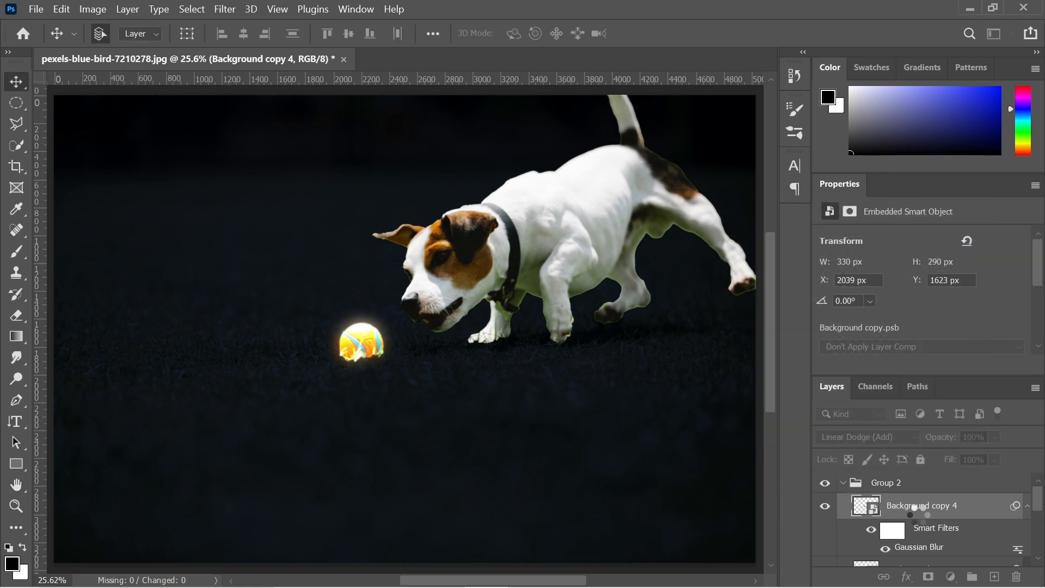
Duplicate the ball layer with the 50 px blur and set the new copy's Gaussian Blur radius to 100 px.
{"action": "key", "text": "ctrl+j"}
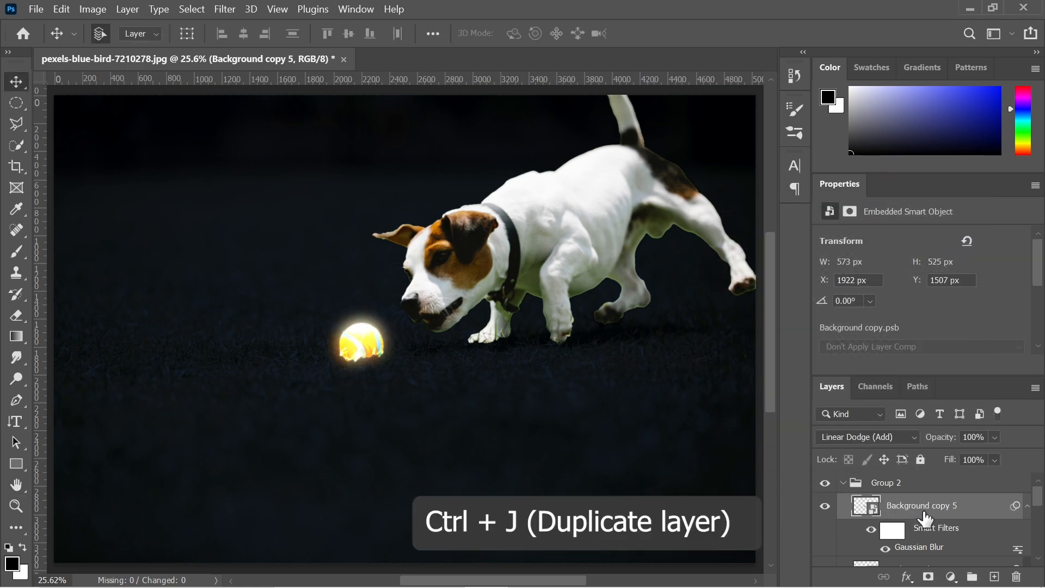
{"action": "double_click", "coordinate": [923, 547]}
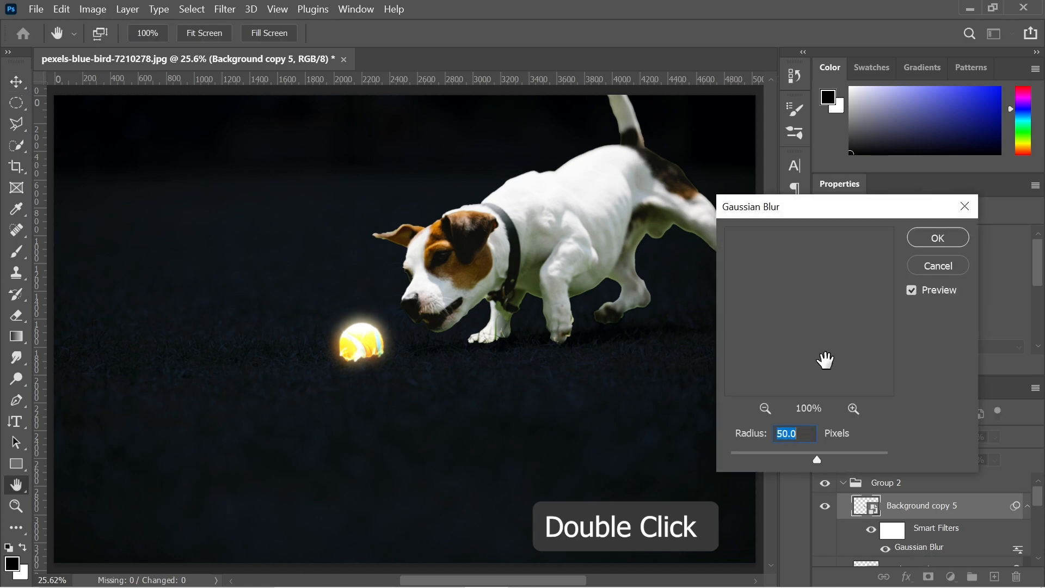
{"action": "type", "text": "100"}
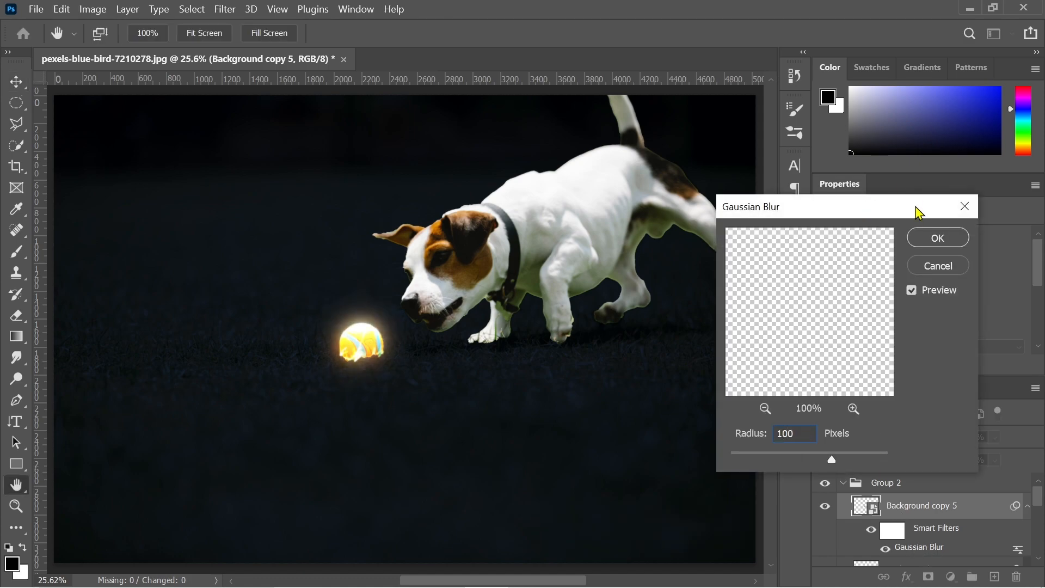
{"action": "left_click", "coordinate": [933, 238]}
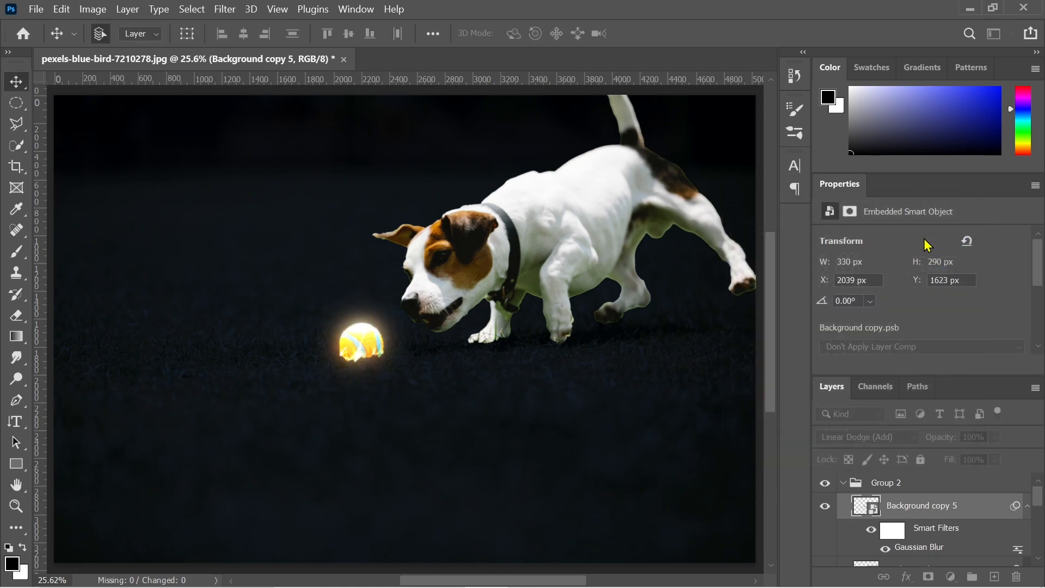
Duplicate the ball layer with the 100 px blur and set the new copy's Gaussian Blur radius to 150 px.
{"action": "key", "text": "ctrl+j"}
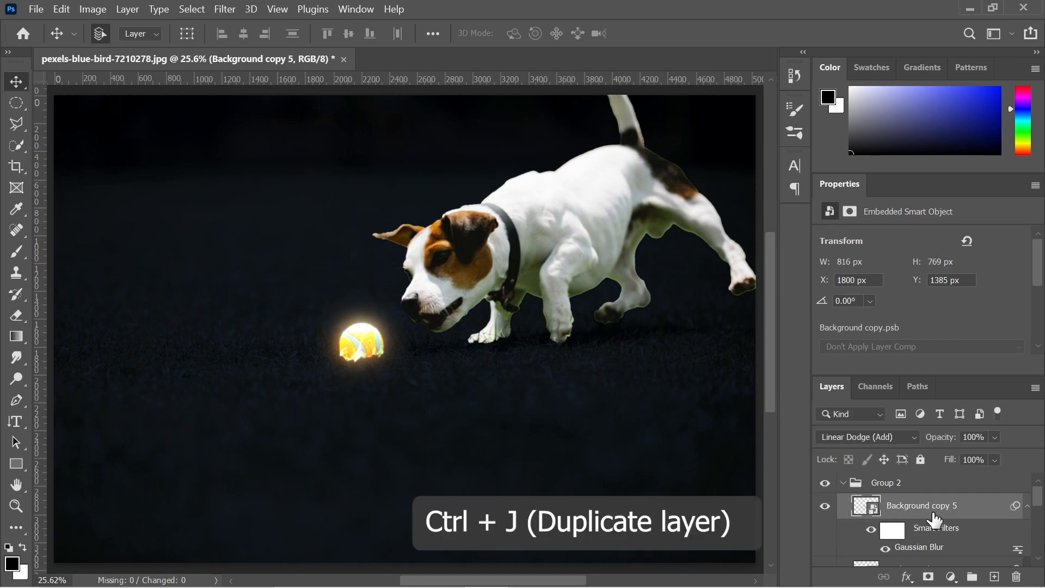
{"action": "double_click", "coordinate": [924, 547]}
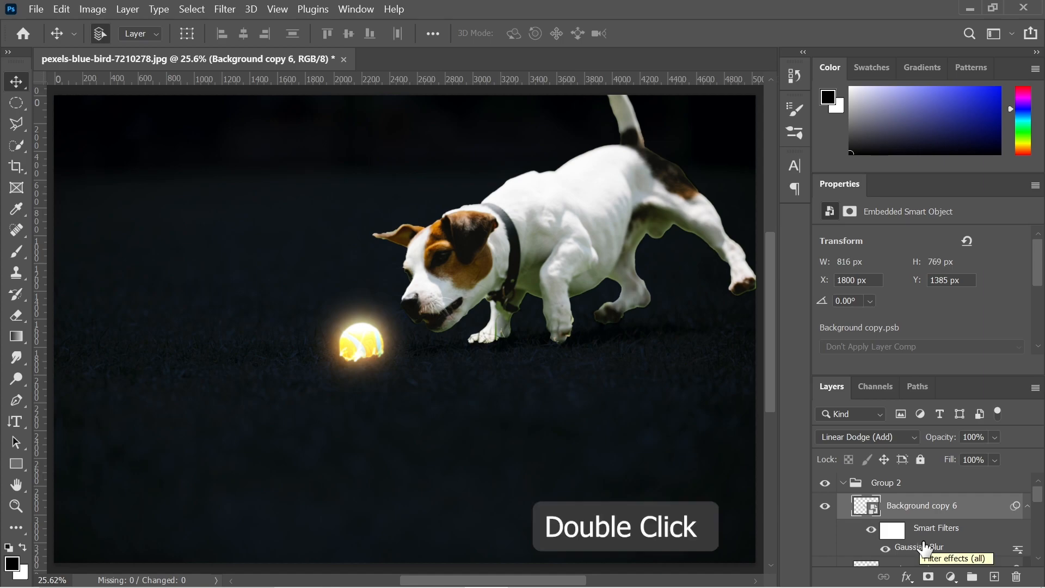
{"action": "double_click", "coordinate": [913, 549]}
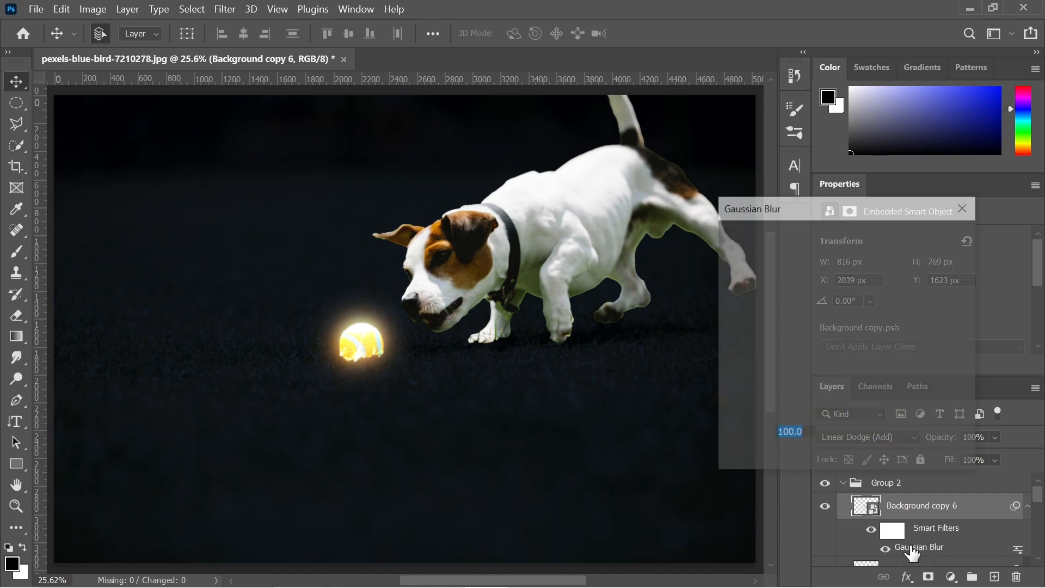
{"action": "type", "text": "150"}
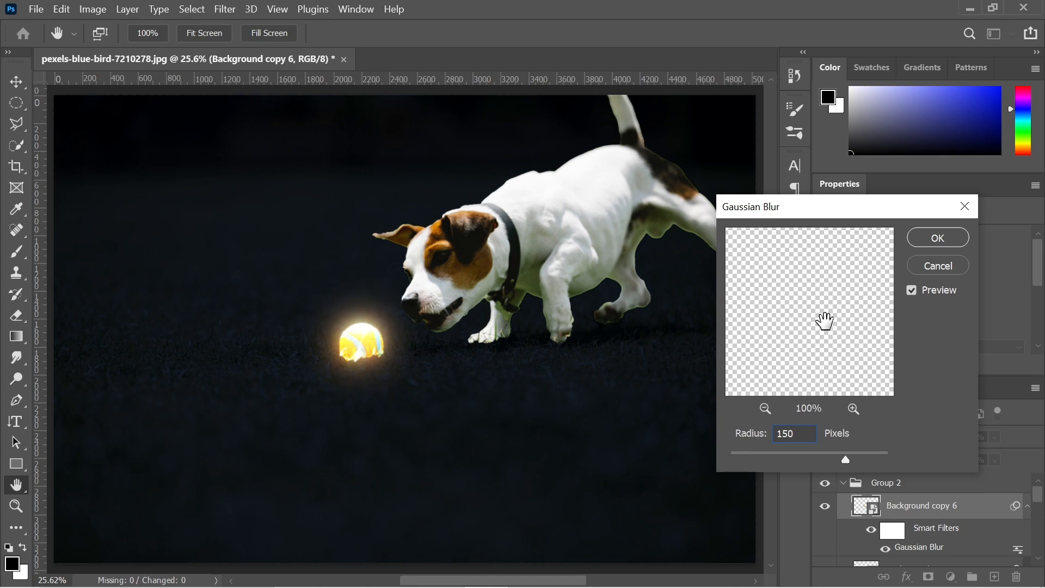
{"action": "left_click", "coordinate": [937, 240]}
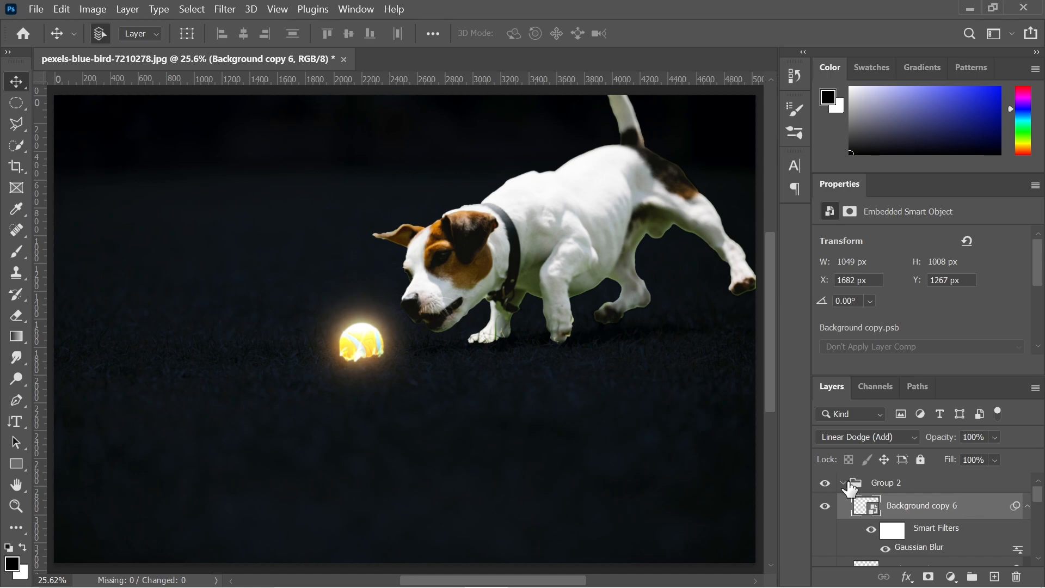
Collapse the ball group, Group 2, and add a Hue/Saturation adjustment layer clipped to it with Colorize enabled.
{"action": "left_click", "coordinate": [844, 484]}
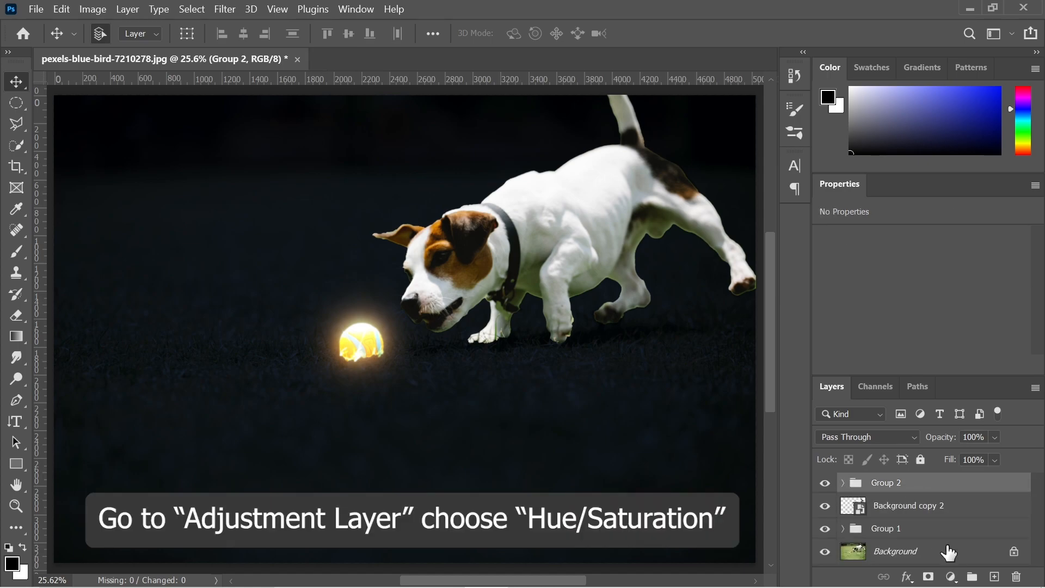
{"action": "left_click", "coordinate": [952, 578]}
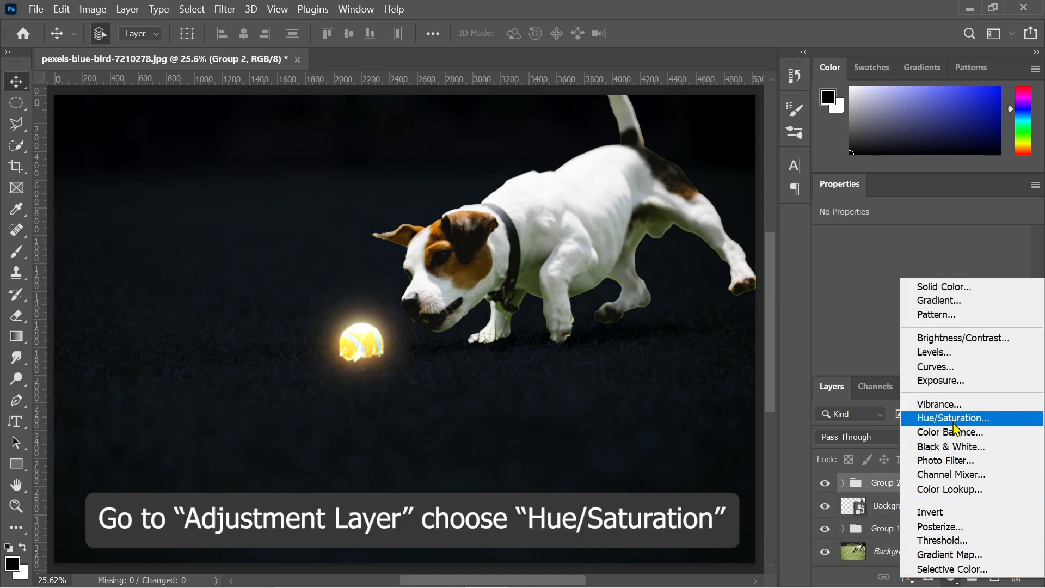
{"action": "left_click", "coordinate": [957, 422]}
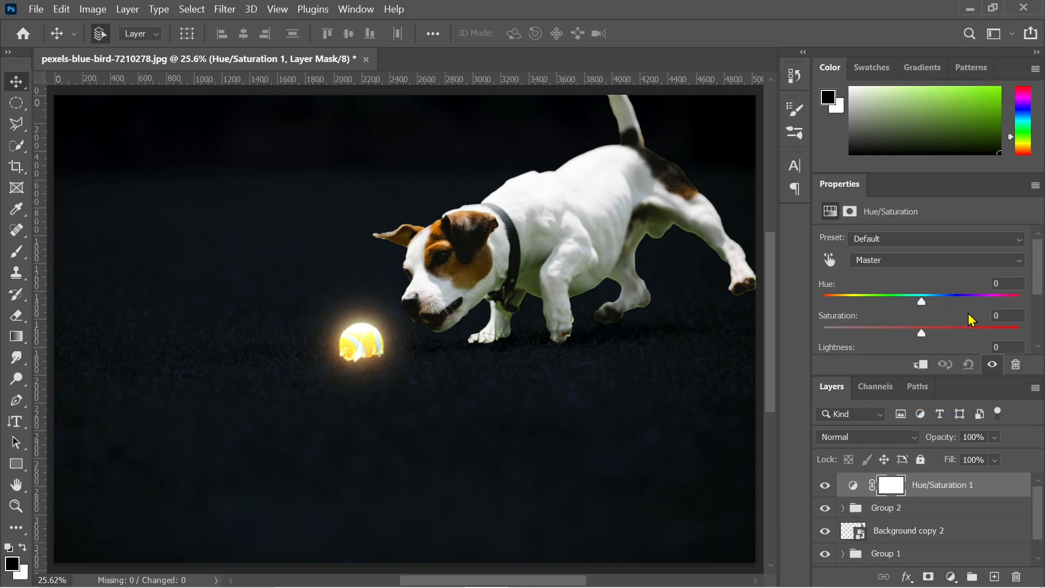
{"action": "left_click_drag", "start_coordinate": [1041, 280], "coordinate": [1041, 342]}
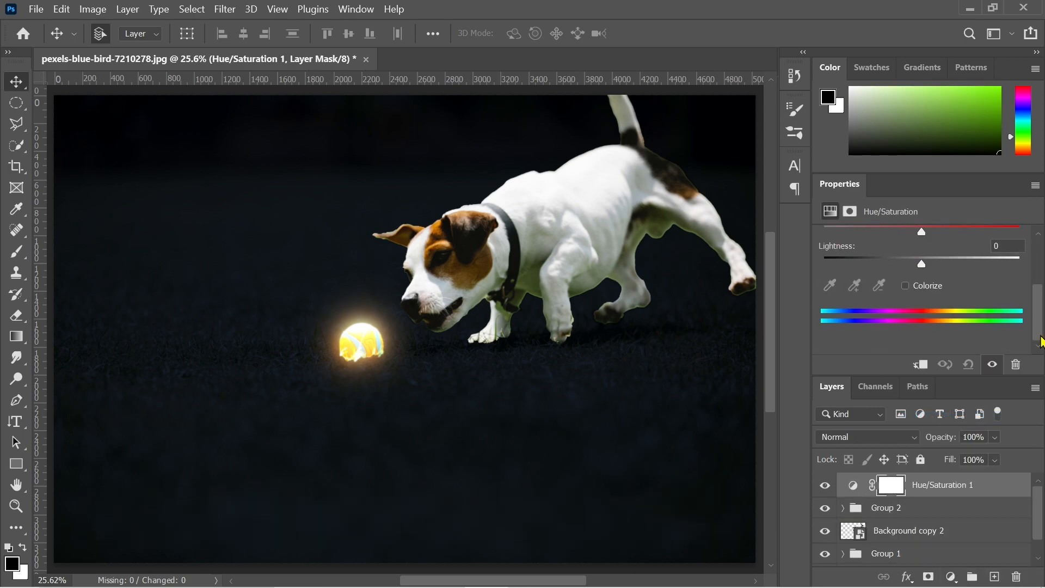
{"action": "left_click", "coordinate": [906, 286]}
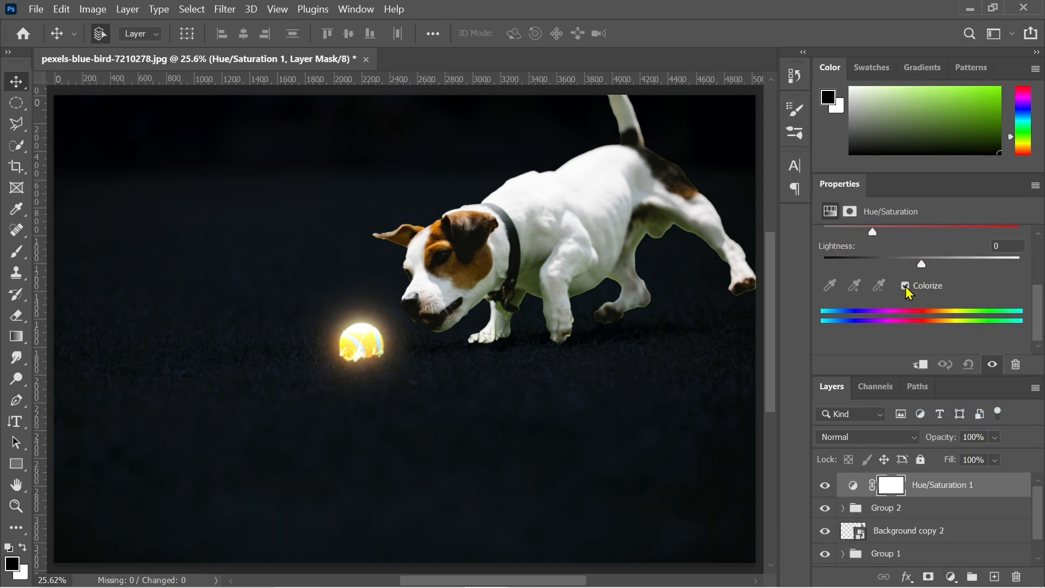
{"action": "left_click", "coordinate": [921, 365]}
{"action": "left_click_drag", "start_coordinate": [1040, 332], "coordinate": [1044, 260]}
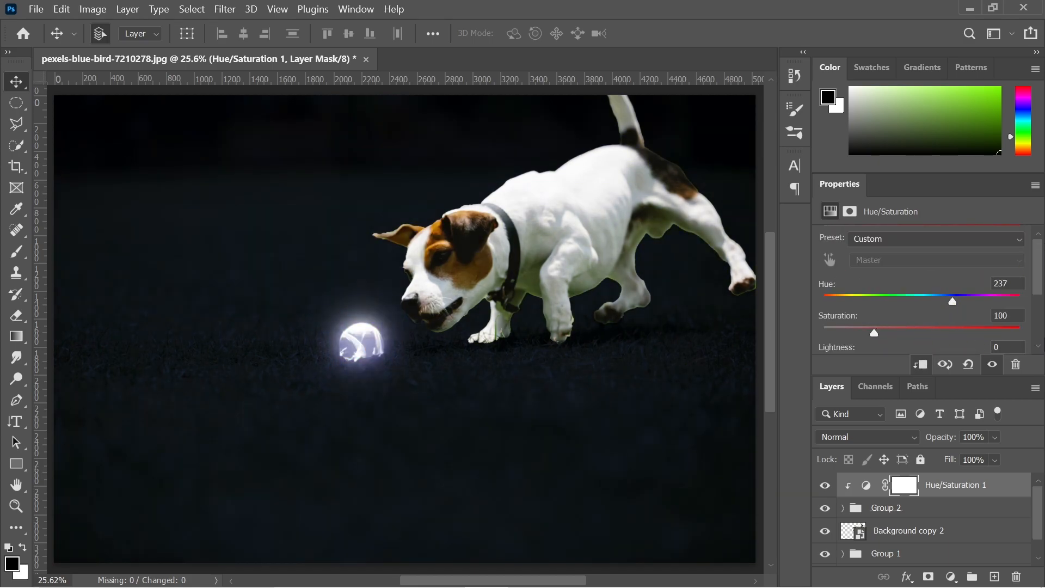
Colorize the ball glow yellow by setting the Hue/Saturation adjustment to hue 60, saturation 100 and lightness -20.
{"action": "key", "text": "Return"}
{"action": "type", "text": "60"}
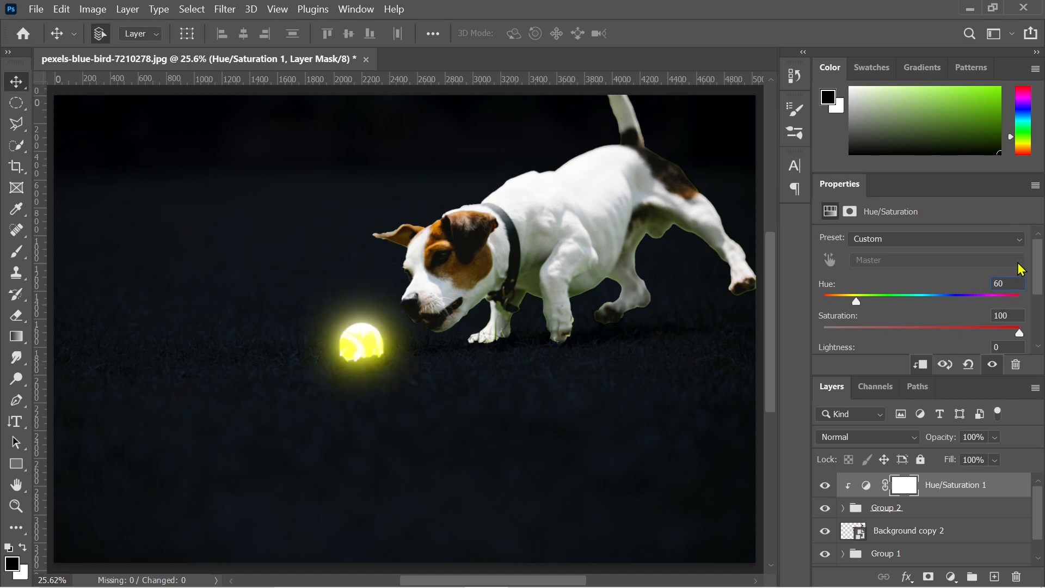
{"action": "scroll", "coordinate": [1002, 283], "scroll_direction": "down", "scroll_amount": 2}
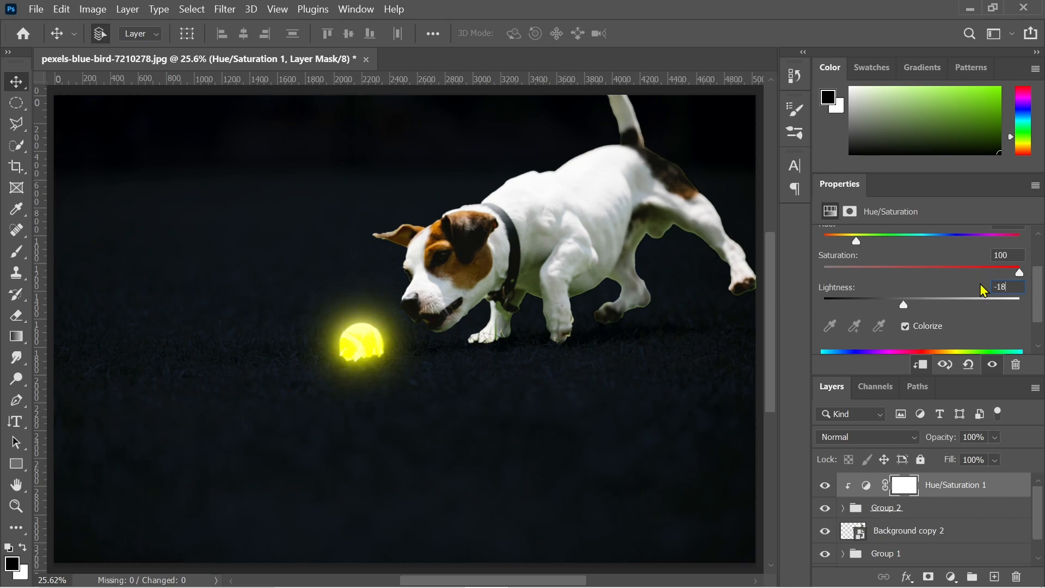
{"action": "key", "text": "BackSpace"}
{"action": "type", "text": "20"}
{"action": "scroll", "coordinate": [1043, 313], "scroll_direction": "down", "scroll_amount": 1}
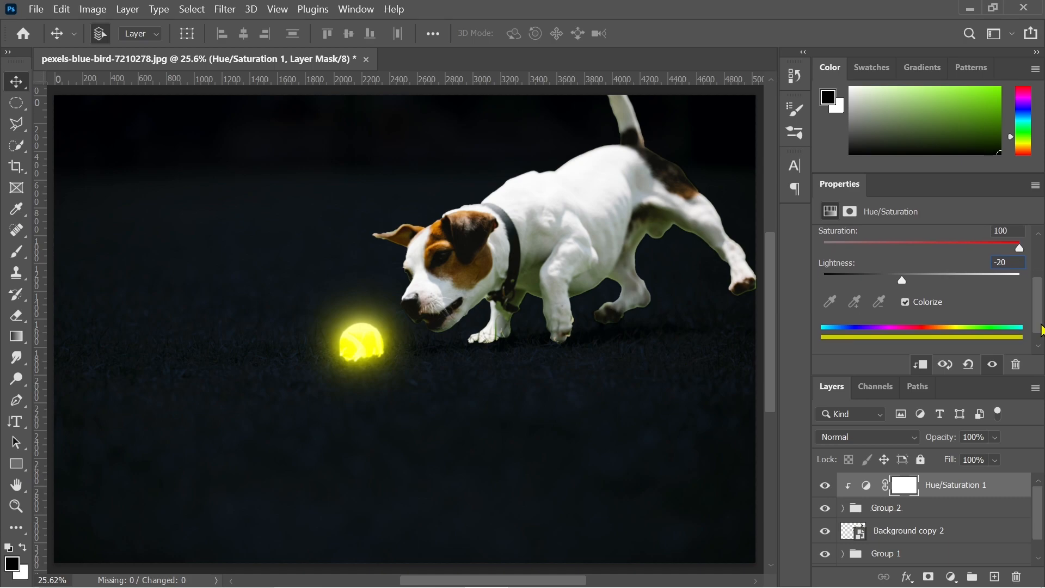
Add a layer mask to Group 1.
{"action": "scroll", "coordinate": [1040, 502], "scroll_direction": "down", "scroll_amount": 1}
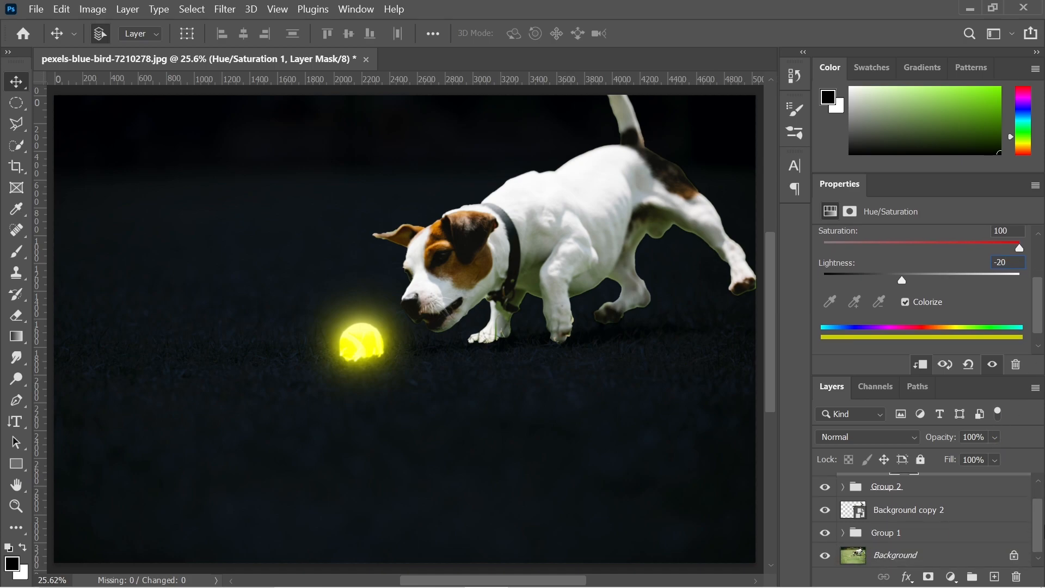
{"action": "left_click", "coordinate": [939, 533]}
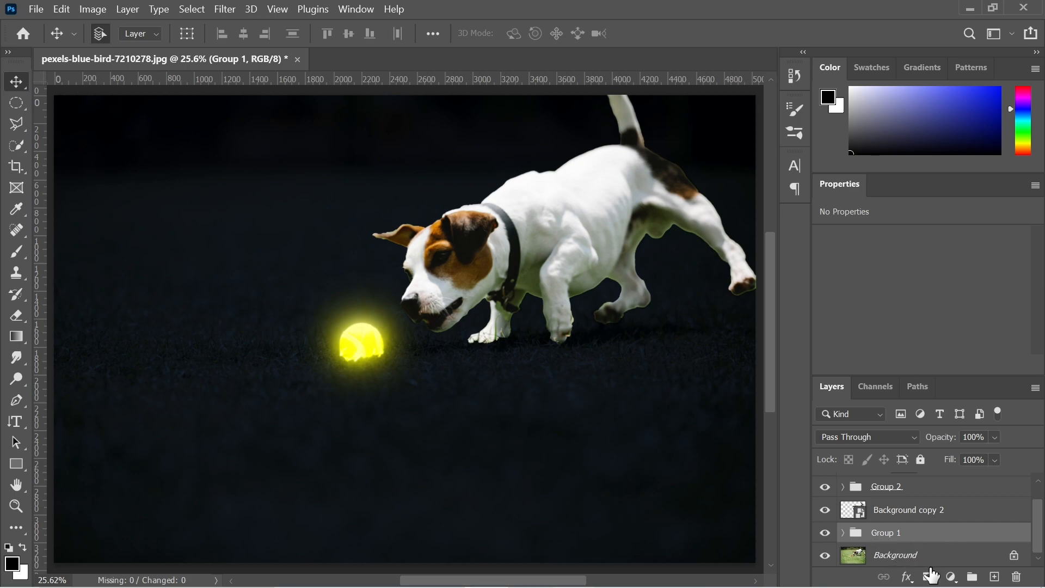
{"action": "left_click", "coordinate": [928, 578]}
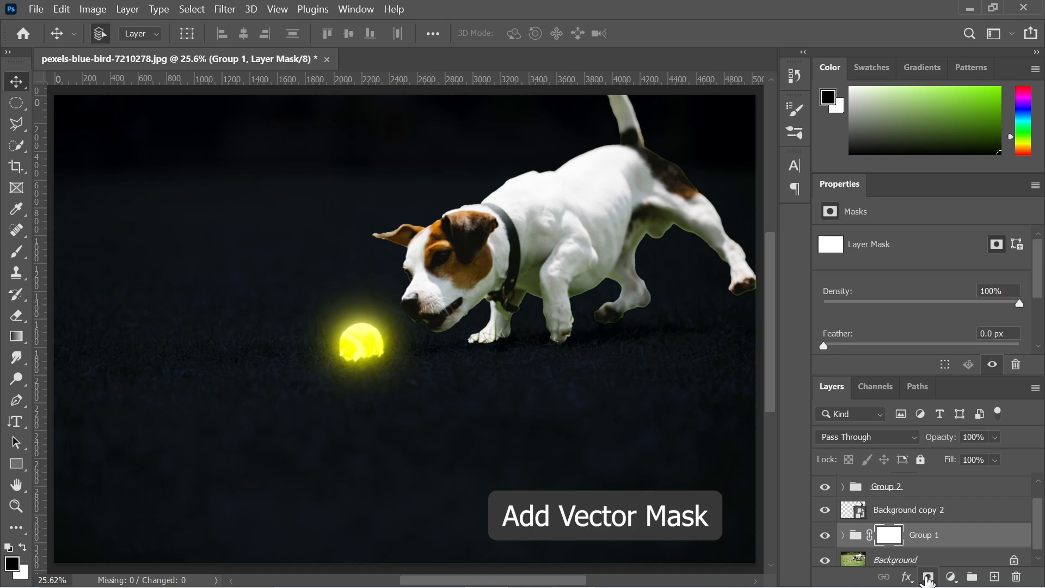
Load the dog's outline as a selection from the pixels of Background copy 2 and hide that layer.
{"action": "right_click", "coordinate": [853, 516]}
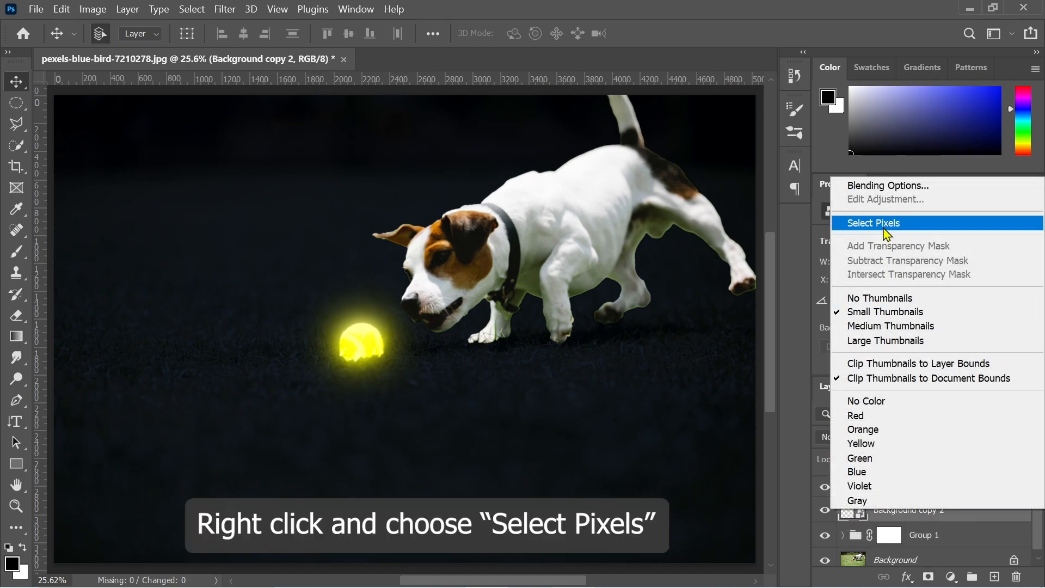
{"action": "left_click", "coordinate": [888, 223]}
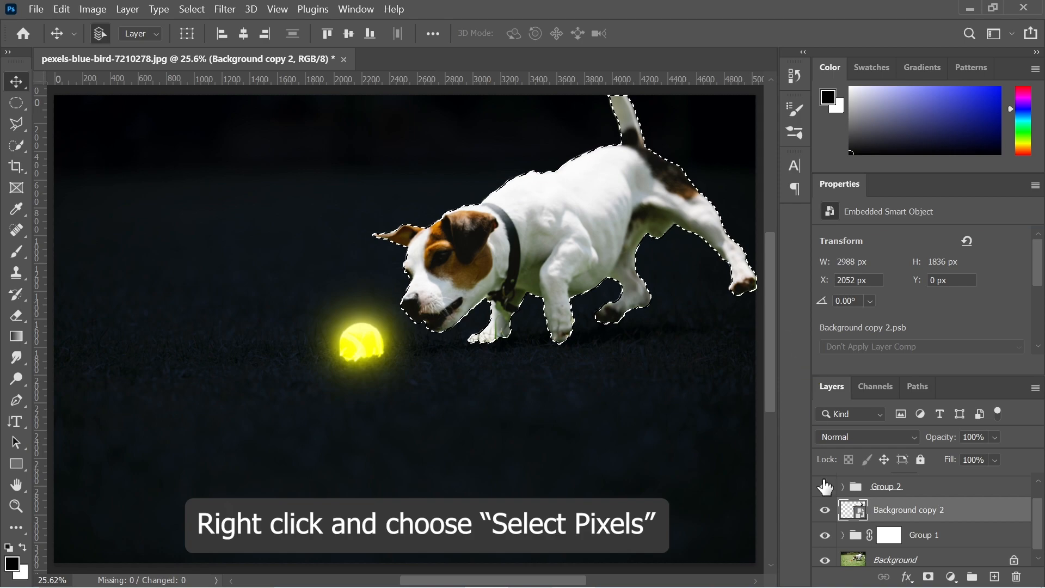
{"action": "left_click", "coordinate": [826, 510]}
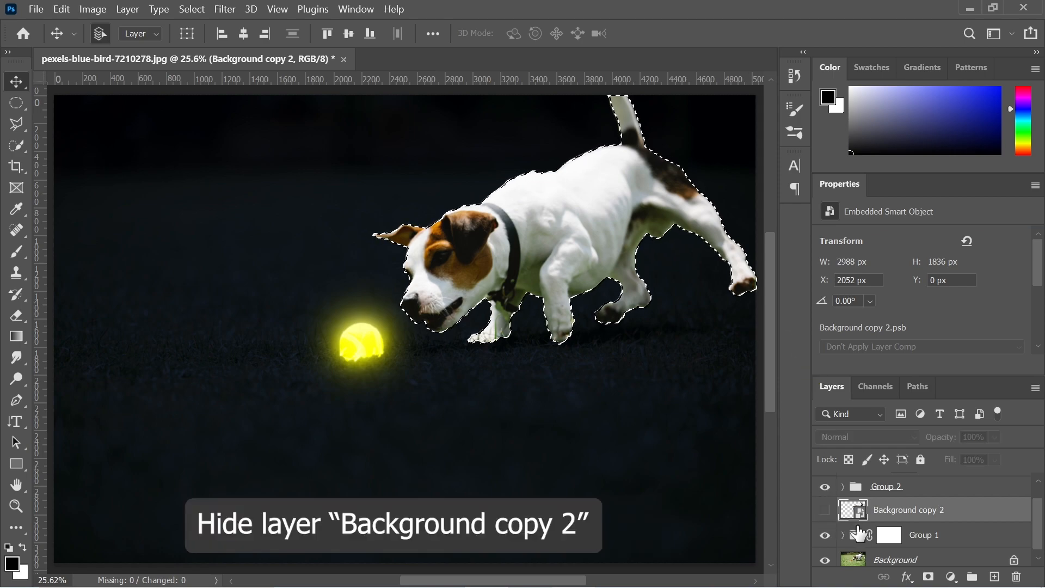
Target Group 1's mask and set up the Brush tool with black foreground, 100% opacity and 100% flow.
{"action": "left_click", "coordinate": [888, 538]}
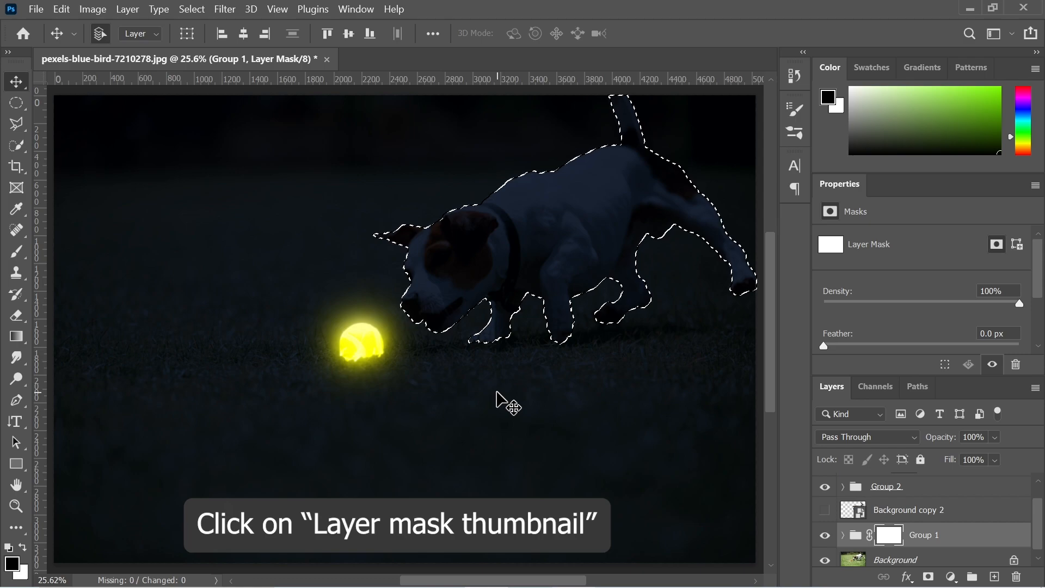
{"action": "left_click", "coordinate": [16, 252]}
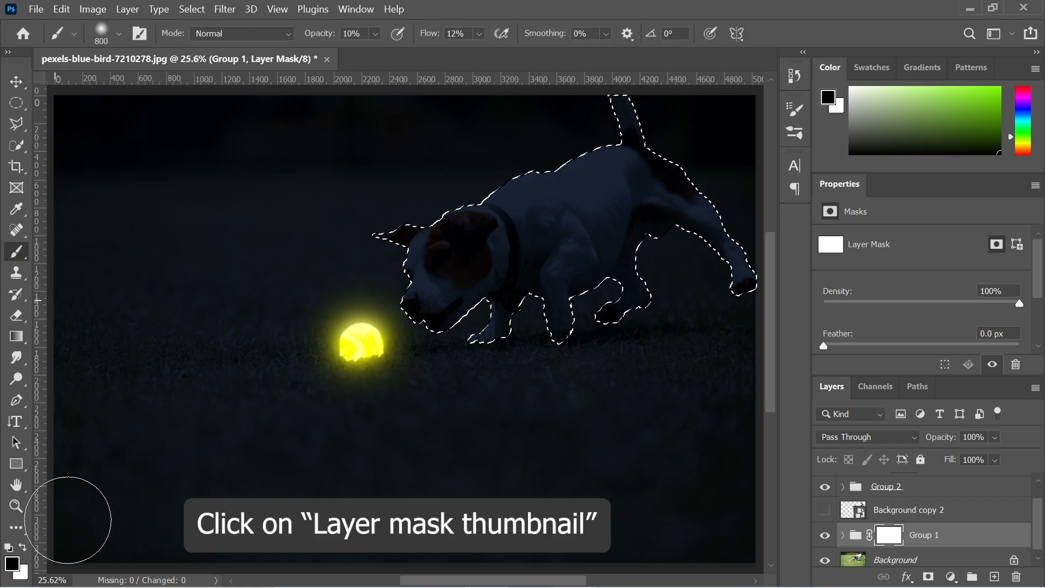
{"action": "left_click", "coordinate": [27, 550]}
{"action": "left_click", "coordinate": [27, 550]}
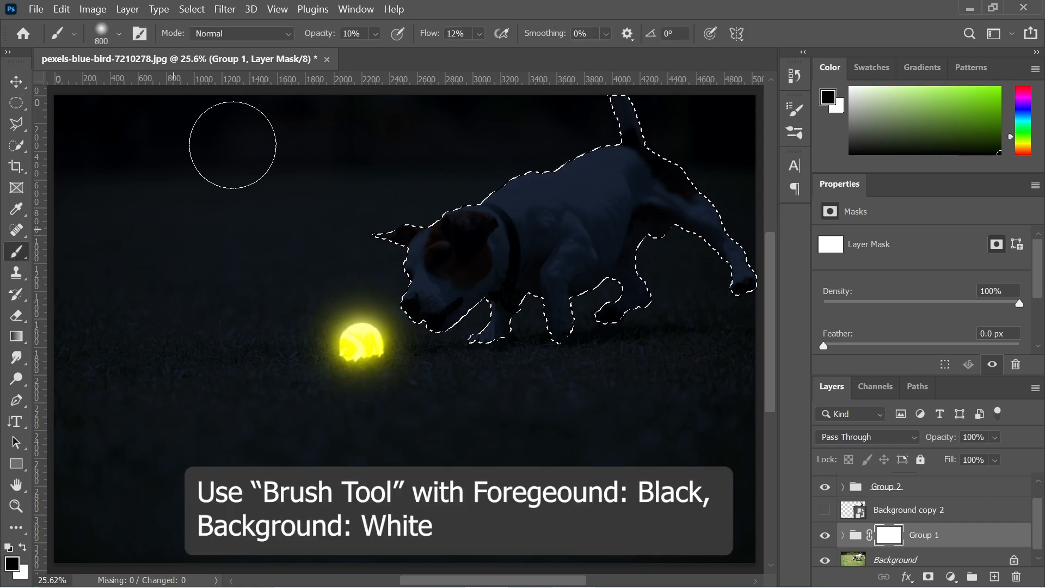
{"action": "left_click", "coordinate": [376, 35]}
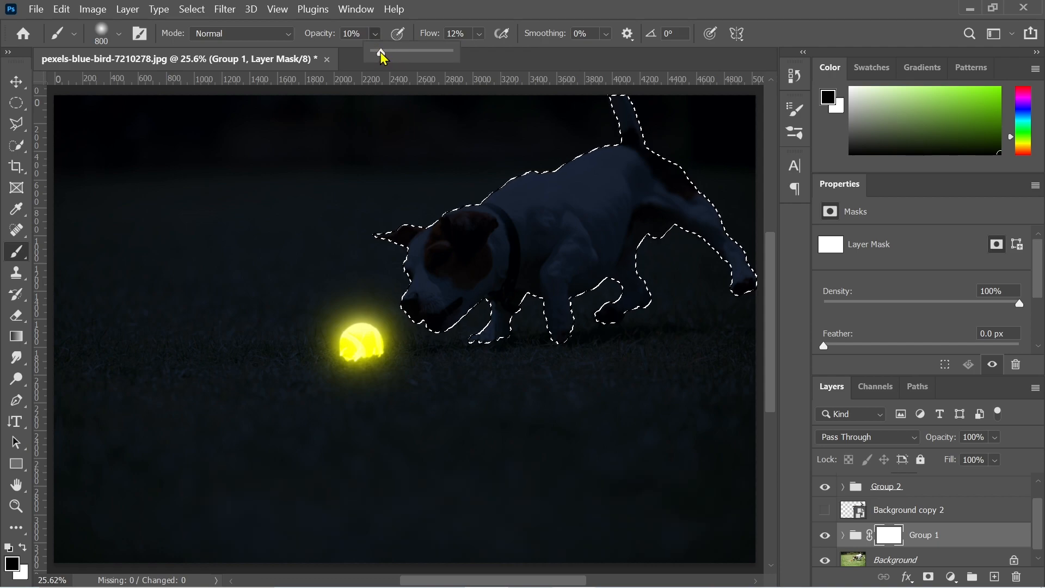
{"action": "left_click_drag", "start_coordinate": [410, 59], "coordinate": [467, 65]}
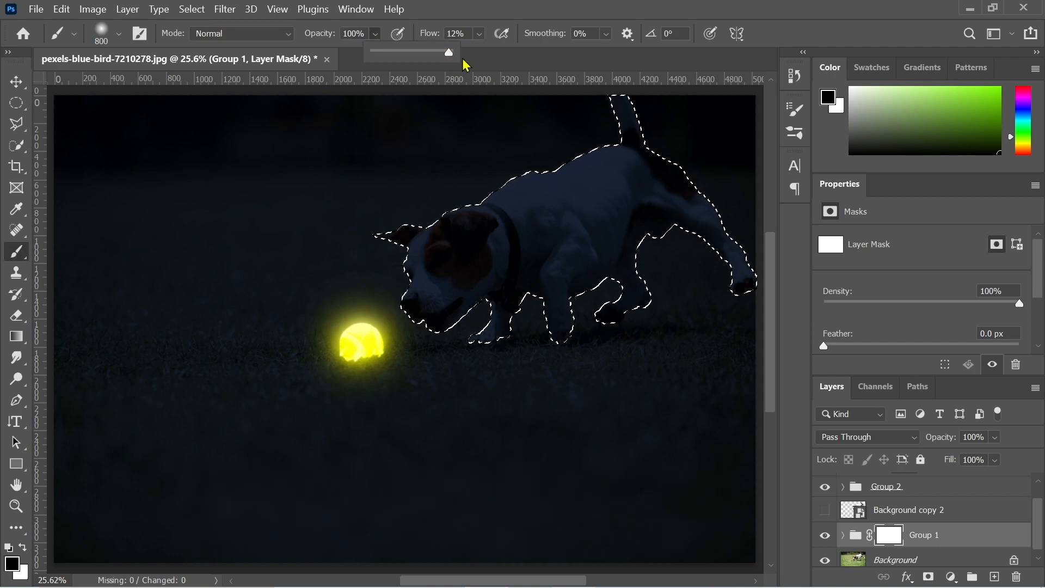
{"action": "left_click", "coordinate": [481, 34]}
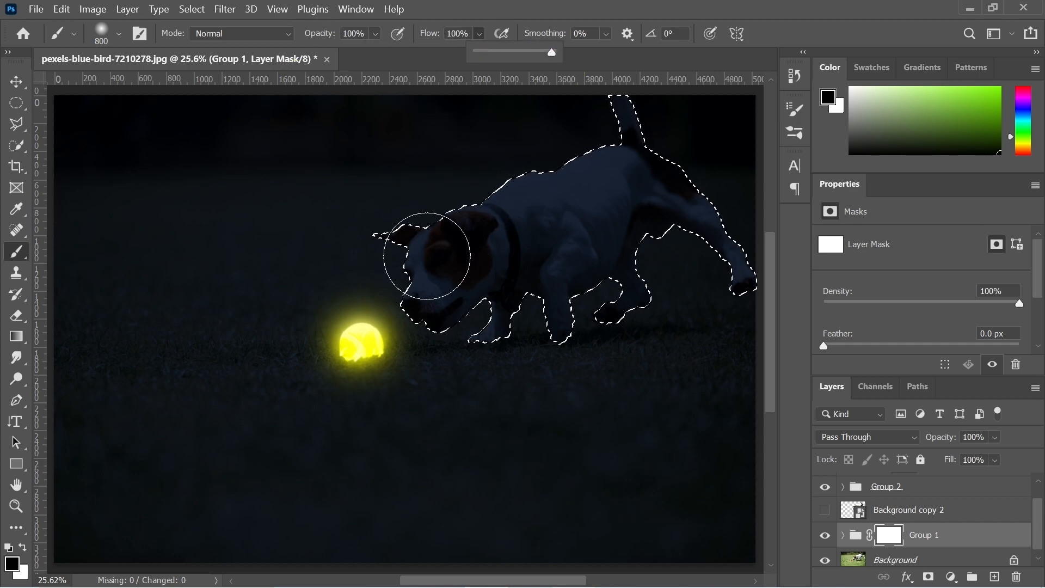
Paint black on Group 1's mask over the dog's head, chest, front legs and back to light them up.
{"action": "left_click", "coordinate": [439, 270]}
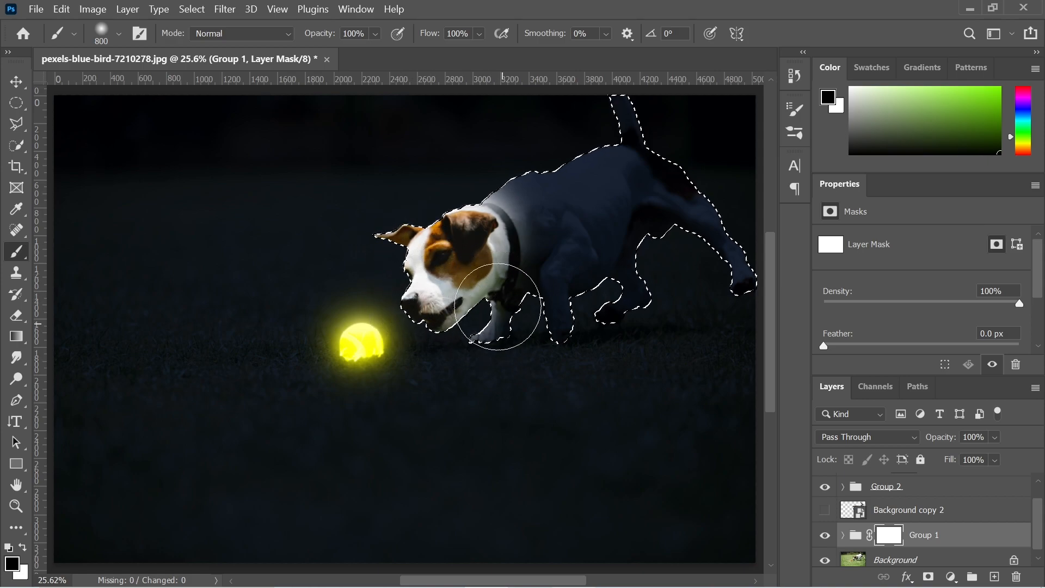
{"action": "mouse_move", "coordinate": [548, 332]}
{"action": "left_mouse_down"}
{"action": "mouse_move", "coordinate": [522, 299]}
{"action": "mouse_move", "coordinate": [541, 311]}
{"action": "mouse_move", "coordinate": [518, 262]}
{"action": "mouse_move", "coordinate": [520, 278]}
{"action": "left_mouse_up"}
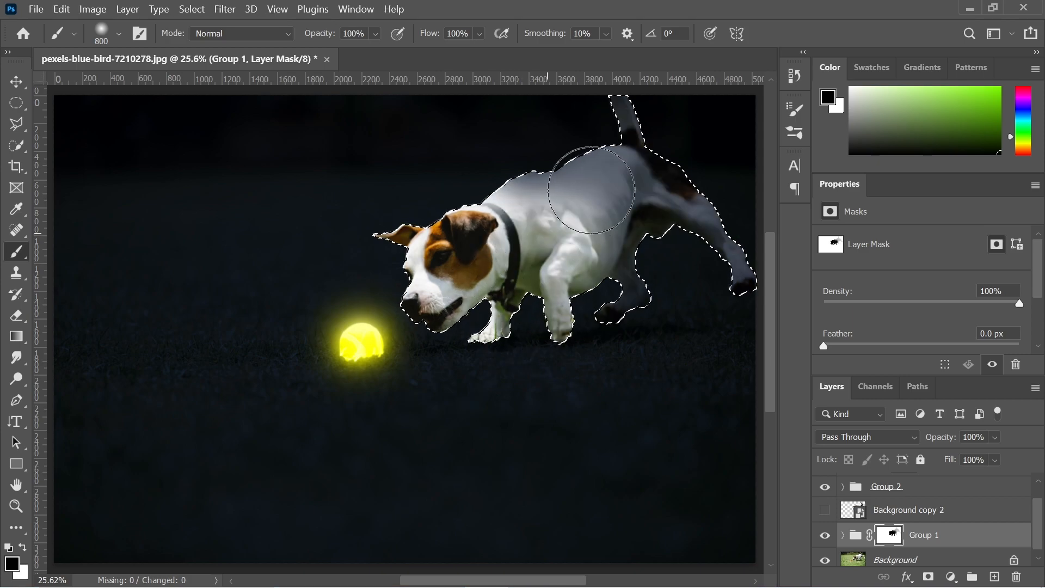
{"action": "left_click", "coordinate": [544, 187]}
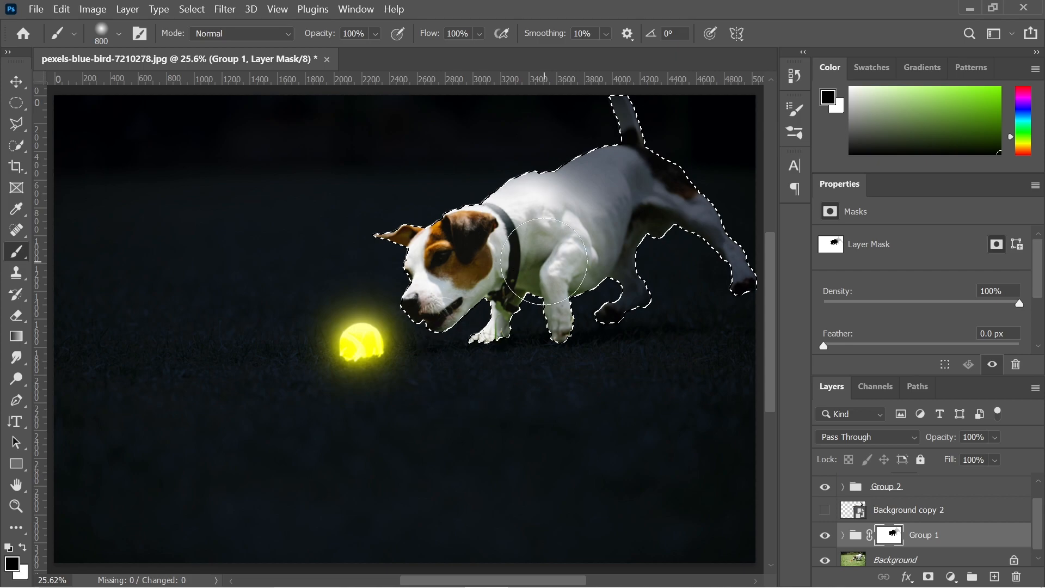
Lower the brush opacity to 35%, brush softly over the dog's body on Group 1's mask, and deselect.
{"action": "key", "text": "3"}
{"action": "key", "text": "5"}
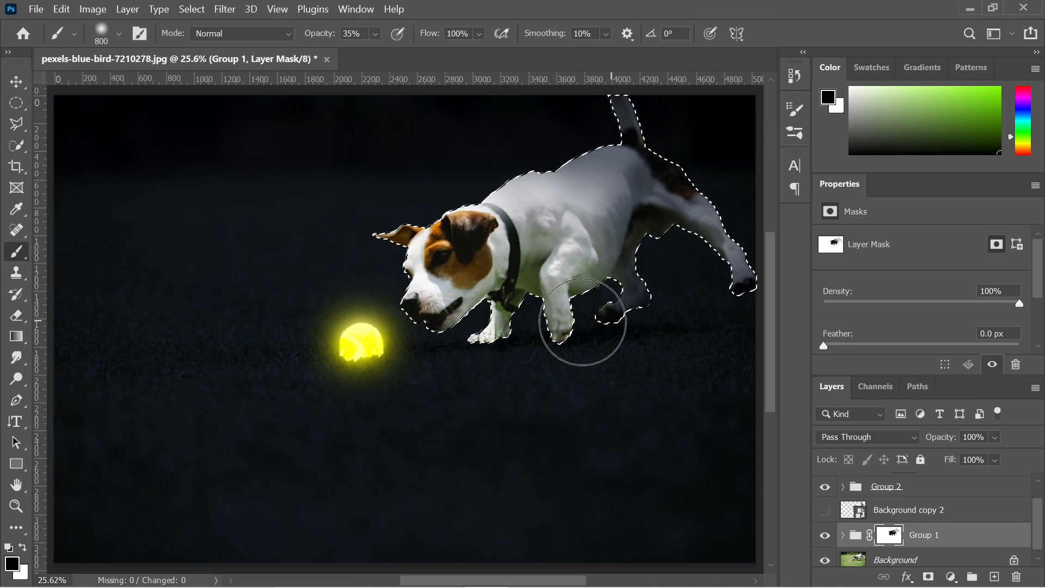
{"action": "left_click", "coordinate": [545, 163]}
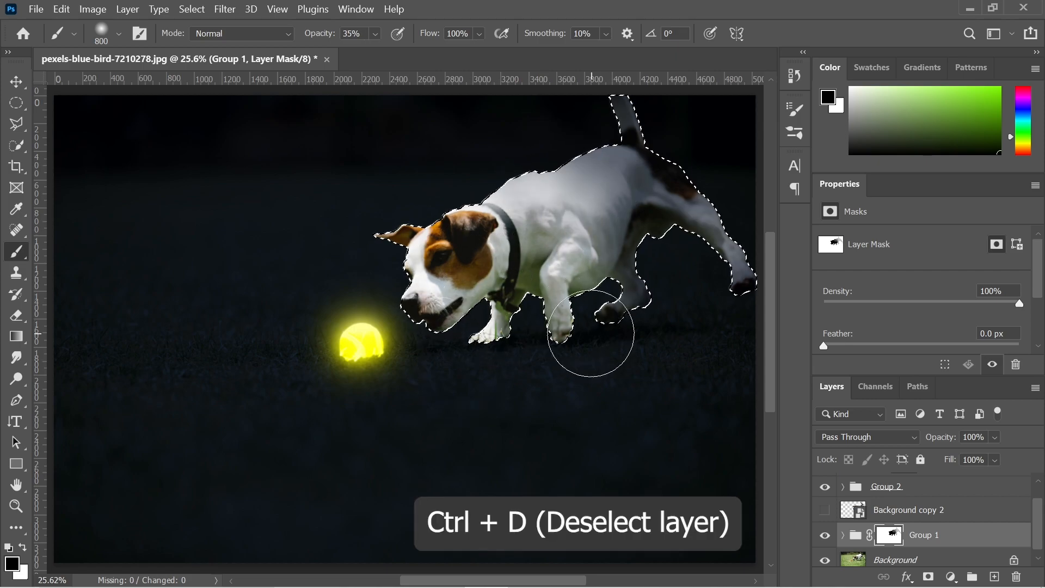
{"action": "key", "text": "ctrl+d"}
{"action": "left_click", "coordinate": [620, 325]}
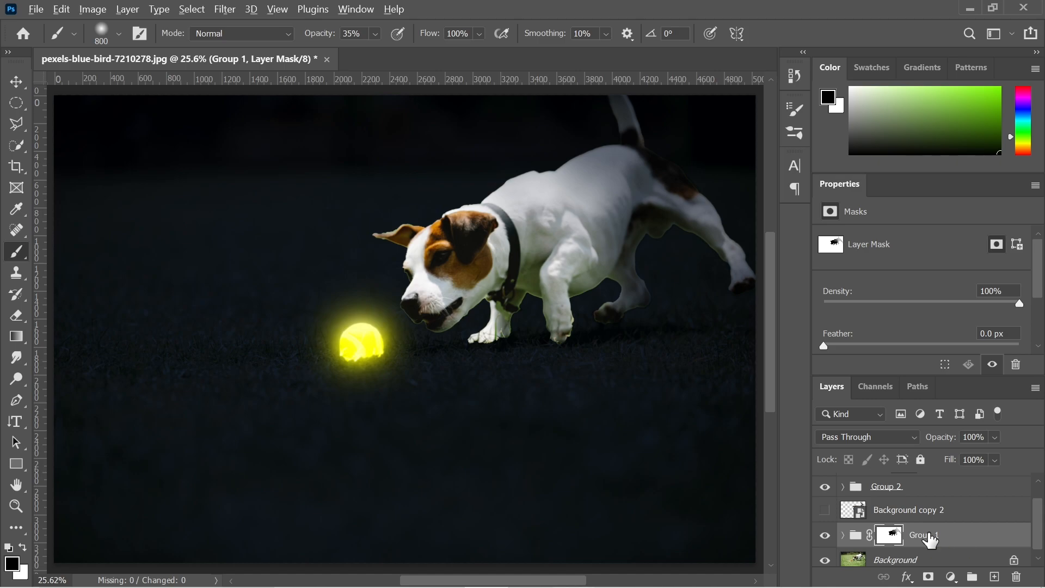
Duplicate the Hue/Saturation 1 layer and move the copy directly above Group 1.
{"action": "scroll", "coordinate": [1037, 525], "scroll_direction": "up", "scroll_amount": 1}
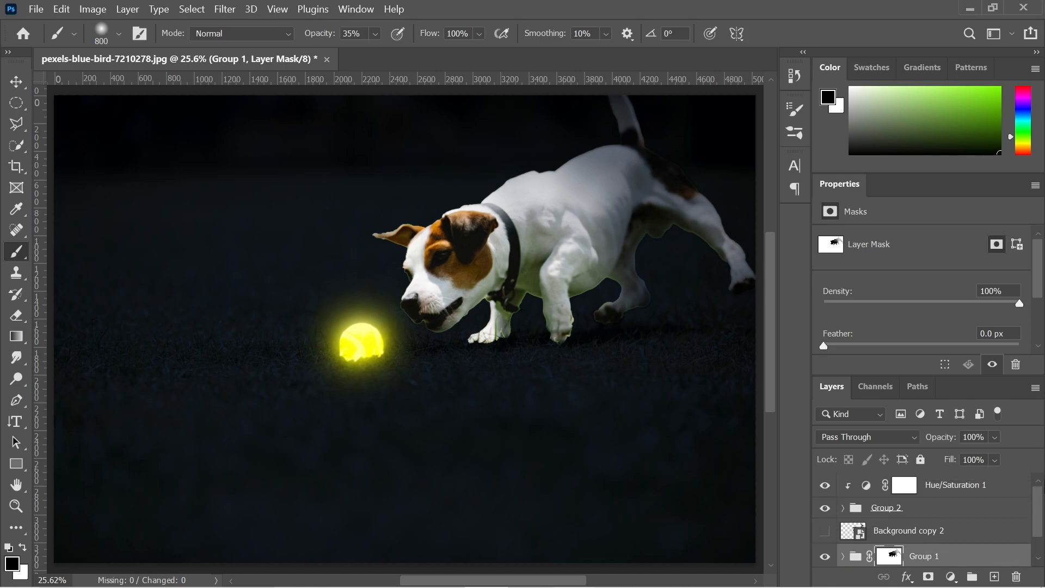
{"action": "left_click", "coordinate": [965, 496]}
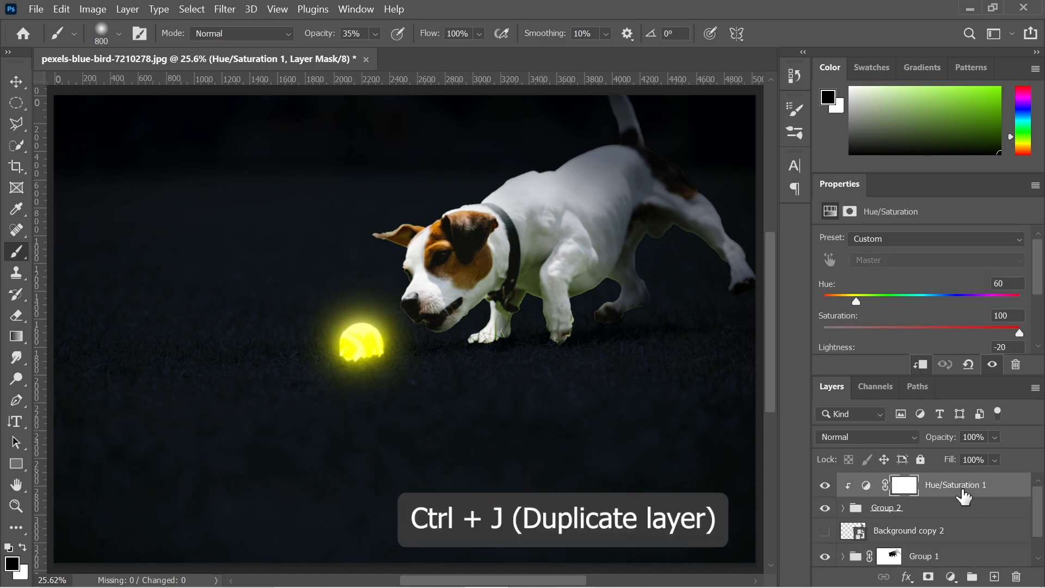
{"action": "key", "text": "ctrl+j"}
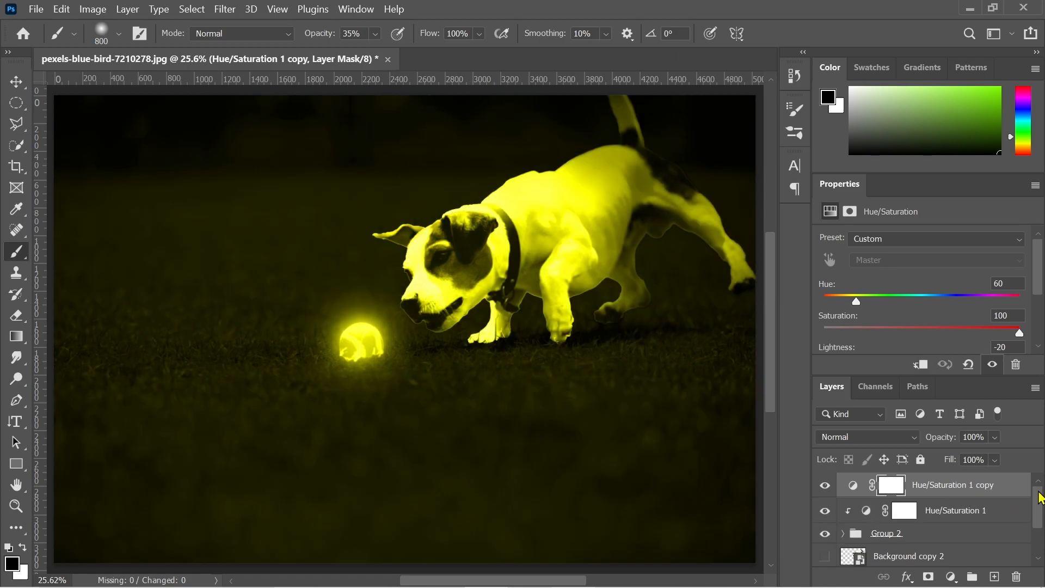
{"action": "left_click_drag", "start_coordinate": [996, 493], "coordinate": [957, 551]}
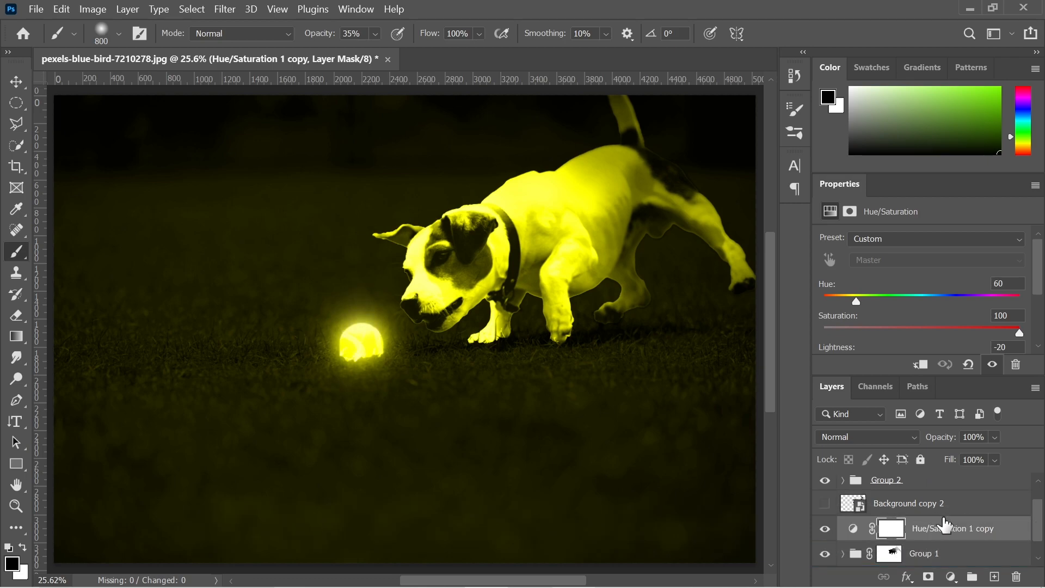
Restrict the Hue/Saturation 1 copy to the dog by inverting its mask outside Background copy 2's pixel selection, and deselect.
{"action": "left_click", "coordinate": [854, 505]}
{"action": "right_click", "coordinate": [855, 507]}
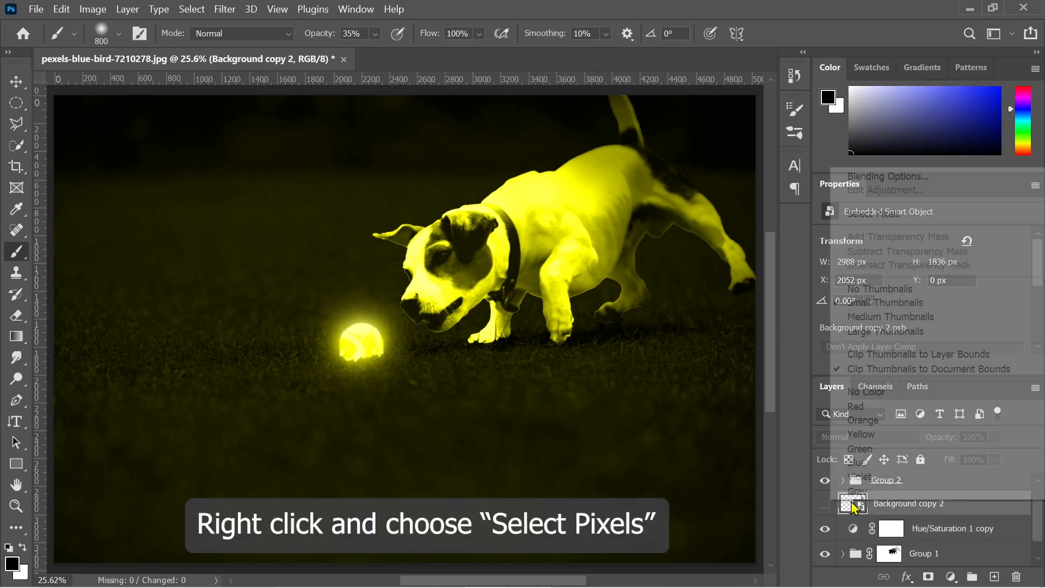
{"action": "left_click", "coordinate": [886, 217]}
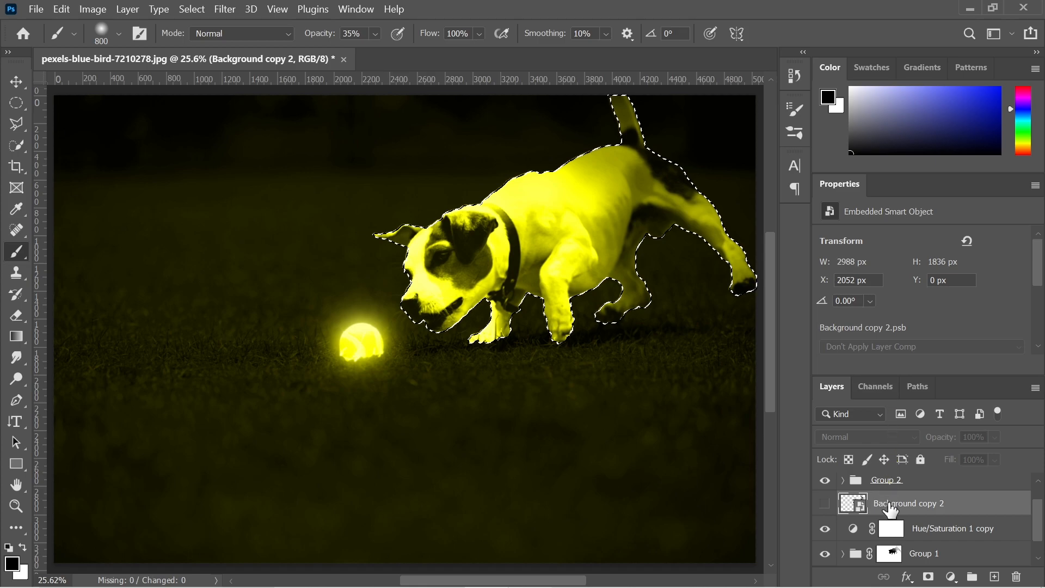
{"action": "left_click", "coordinate": [893, 533]}
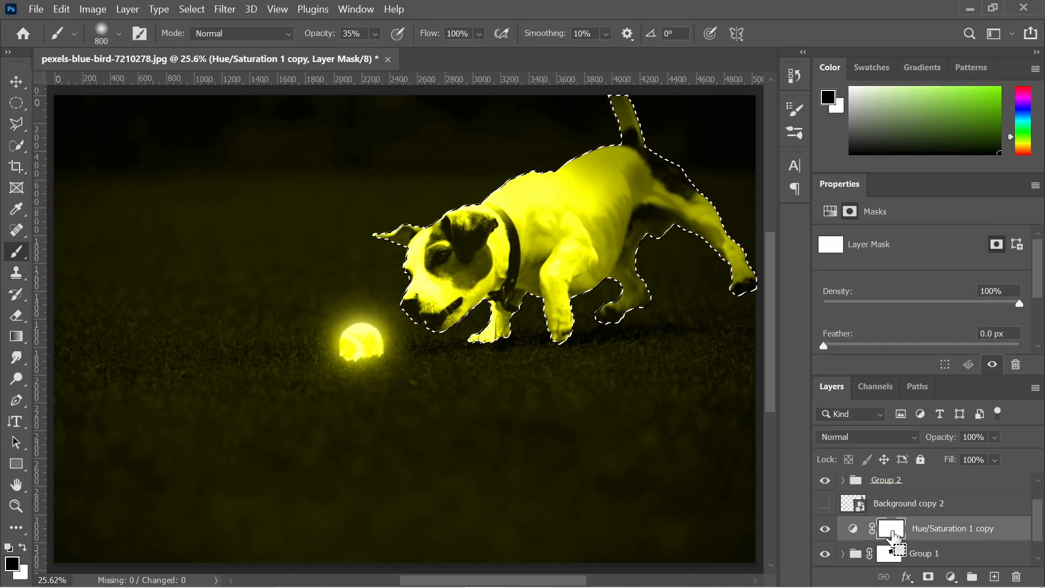
{"action": "key", "text": "ctrl+shift+i"}
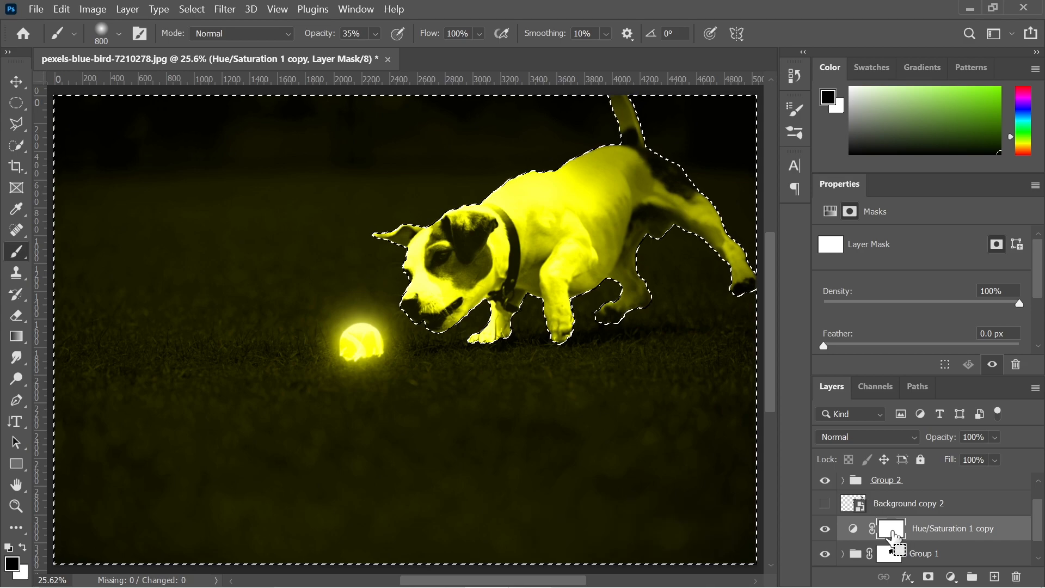
{"action": "key", "text": "ctrl+i"}
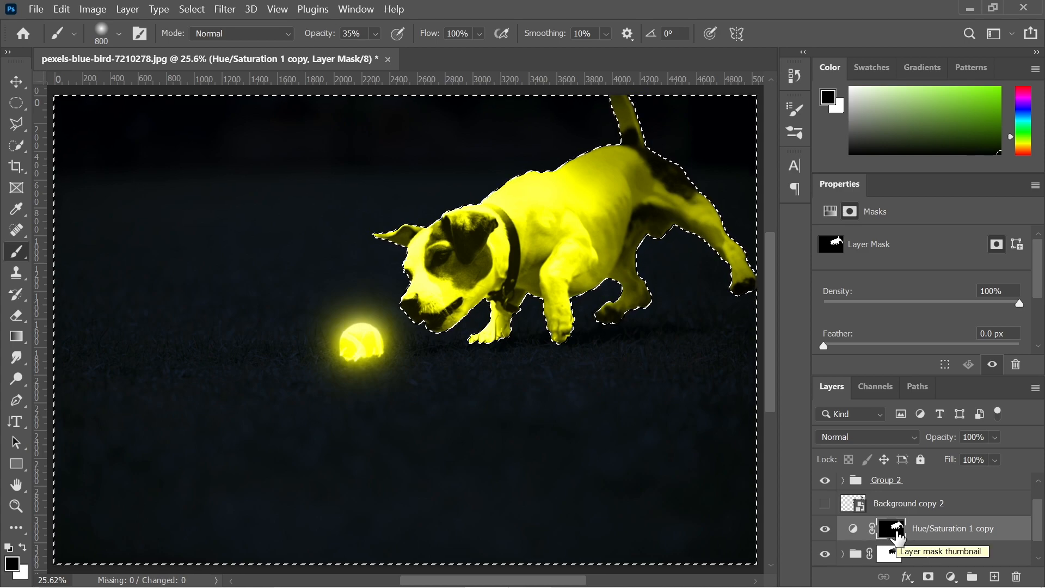
{"action": "key", "text": "ctrl+d"}
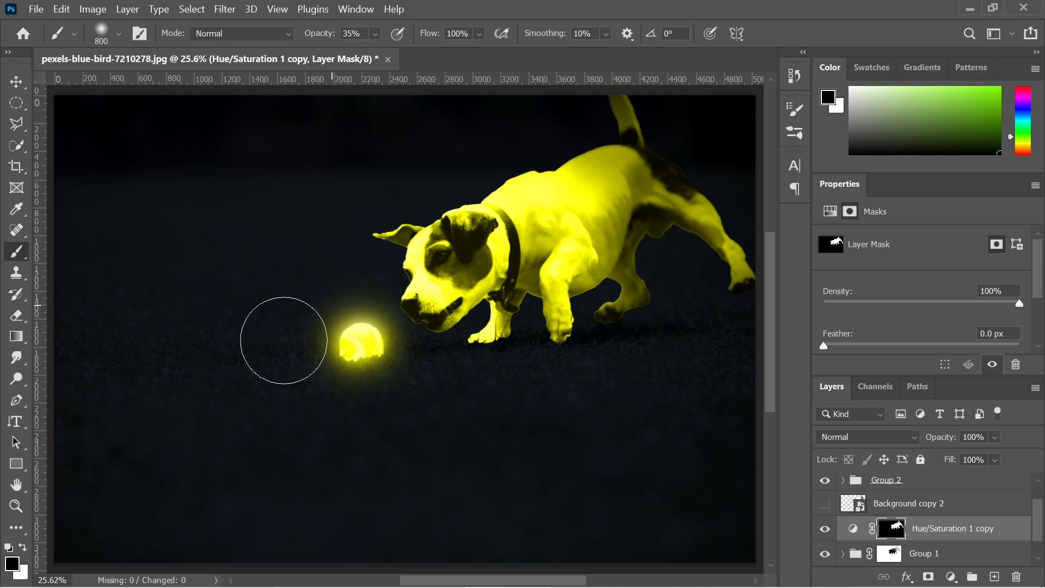
Paint white at 35% brush opacity on the Hue/Saturation 1 copy's mask over the grass around the ball.
{"action": "left_click", "coordinate": [24, 547]}
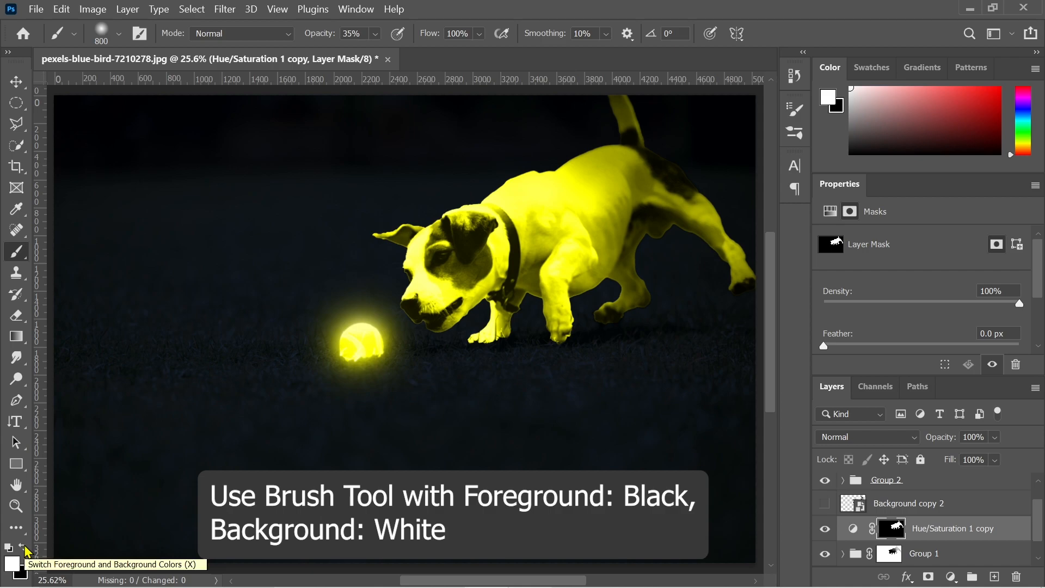
{"action": "left_click", "coordinate": [23, 549]}
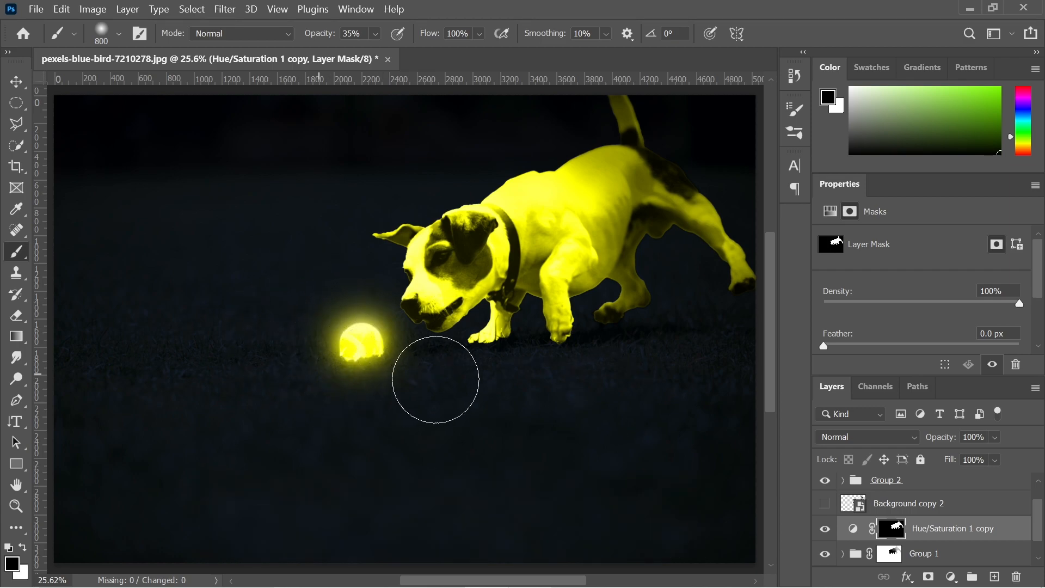
{"action": "left_click", "coordinate": [23, 549]}
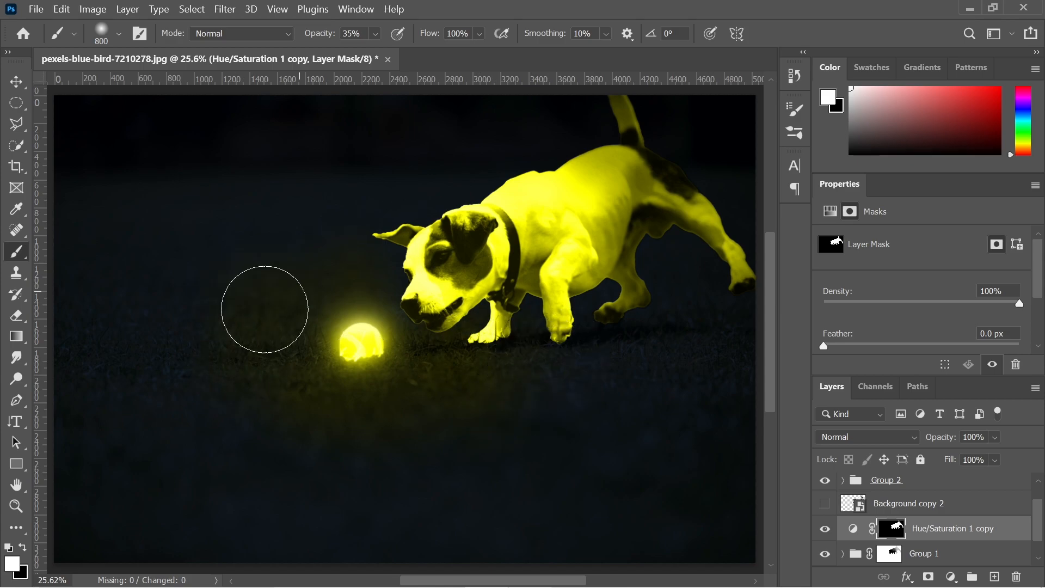
{"action": "left_click_drag", "start_coordinate": [310, 414], "coordinate": [548, 397]}
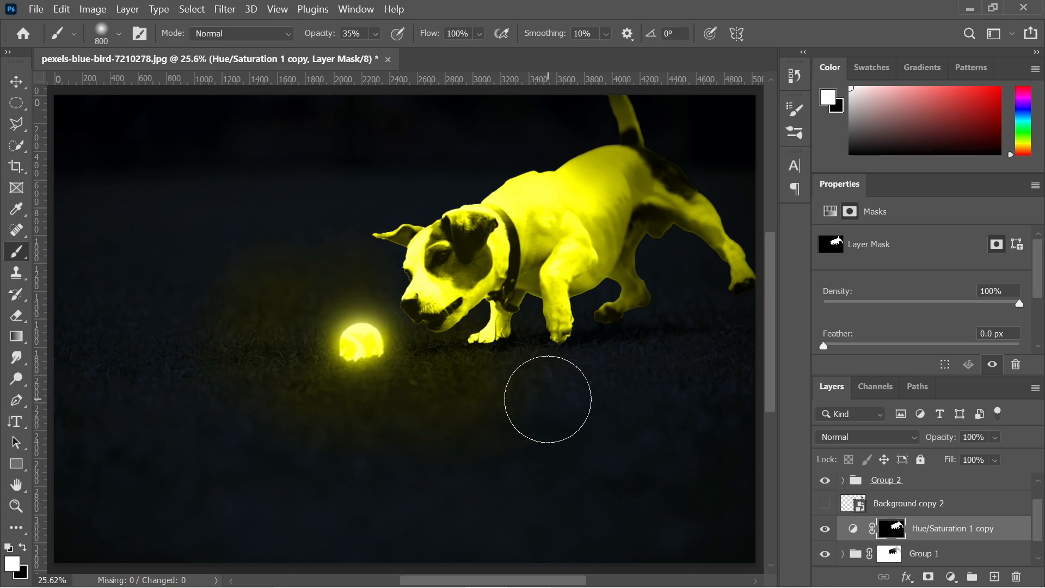
Change the blend mode of the Hue/Saturation 1 copy layer to Soft Light.
{"action": "left_click", "coordinate": [953, 535]}
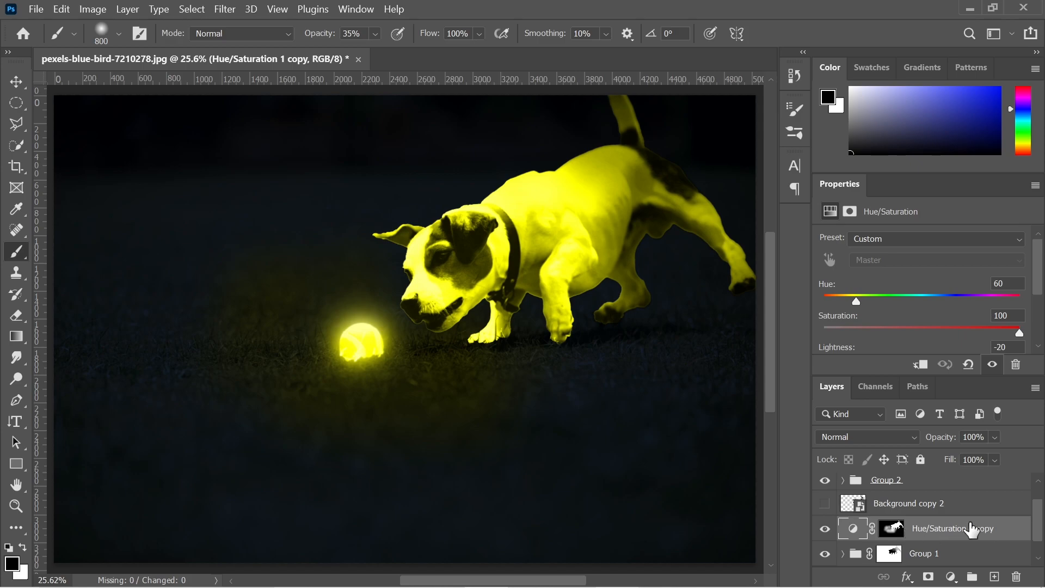
{"action": "left_click", "coordinate": [863, 440]}
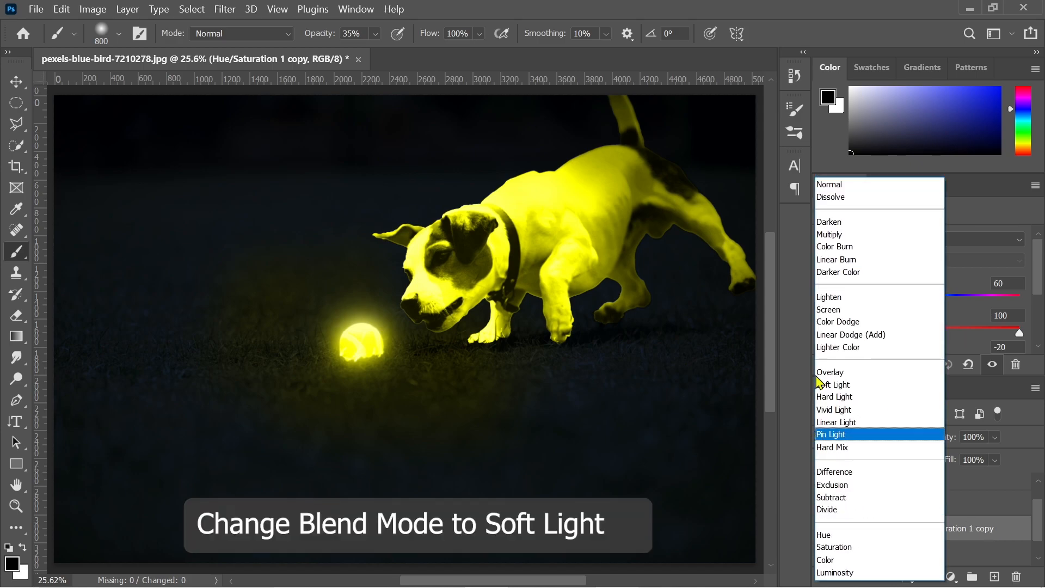